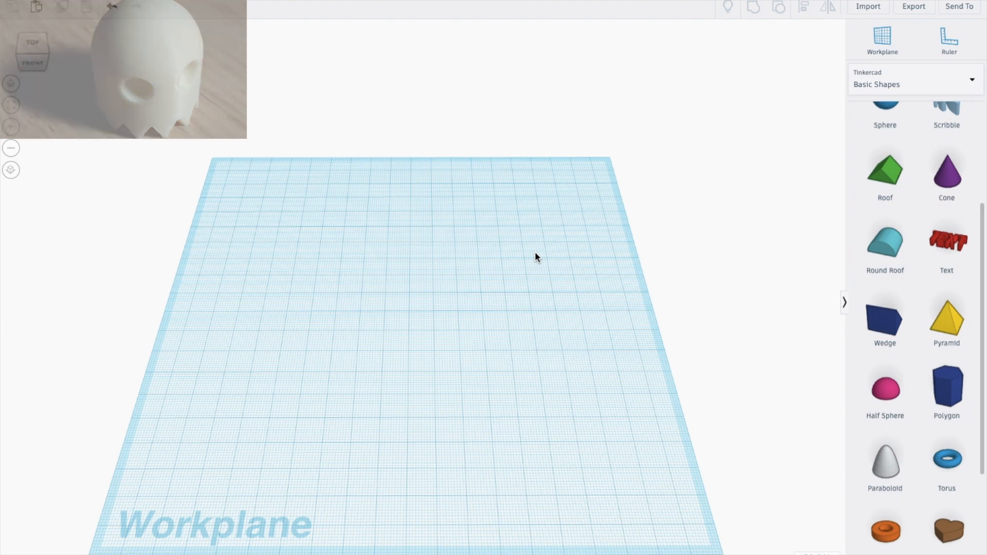
Place a solid cylinder on the workplane and set its height to 18
scroll(887, 236, up, 4)
scroll(894, 224, down, 1)
drag(947, 210, 420, 245)
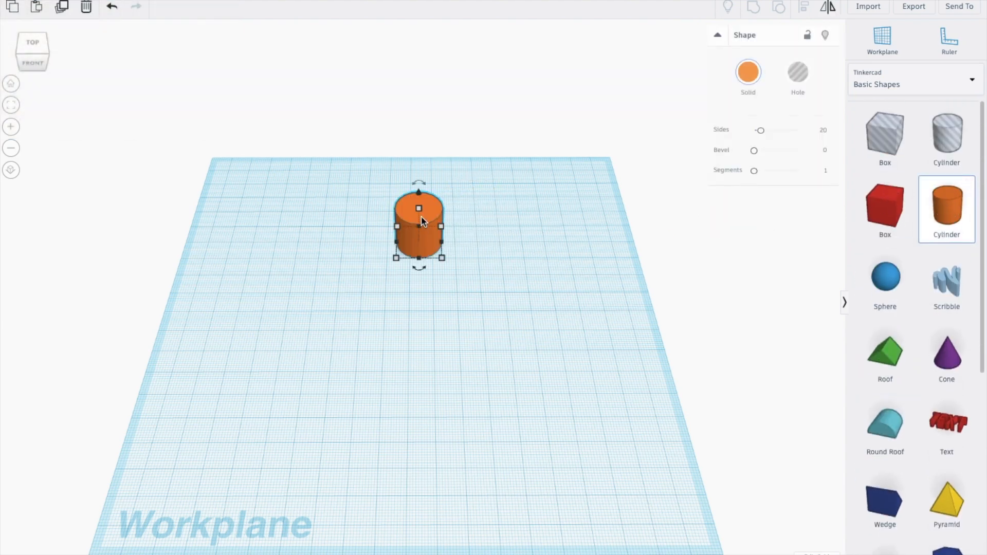
click(467, 225)
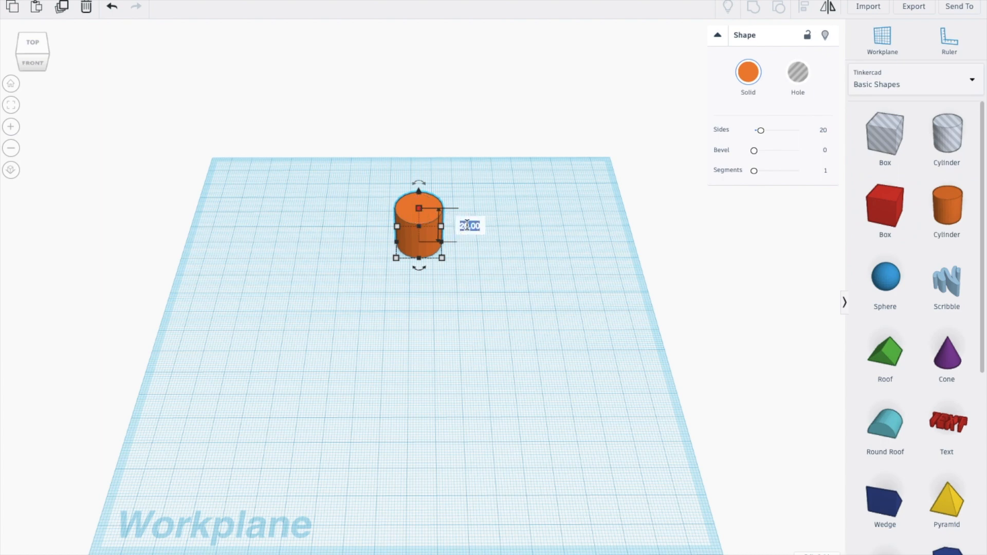
text(18)
key(Return)
Set the cylinder's length and width to 25 and its number of sides to 64
click(490, 241)
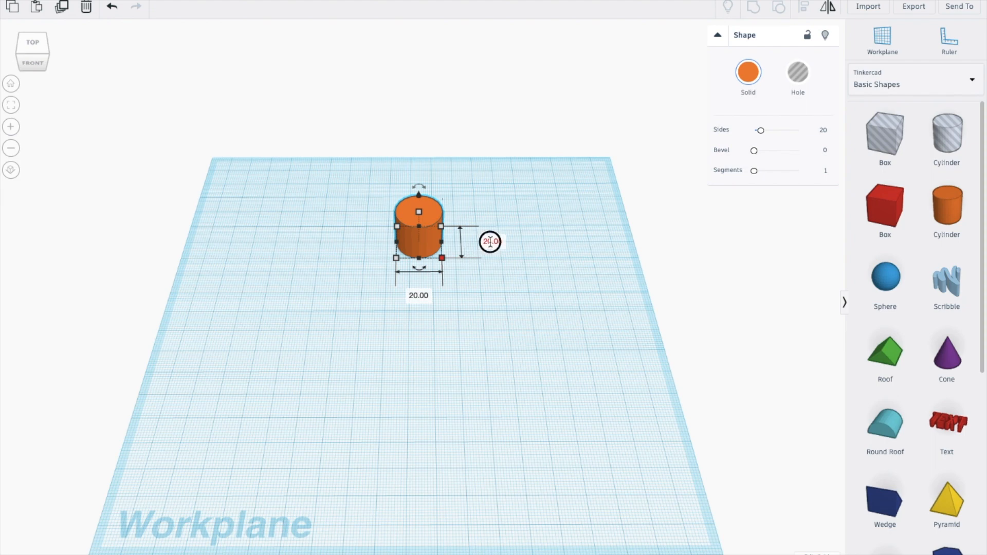
text(25)
key(Return)
click(419, 300)
text(2)
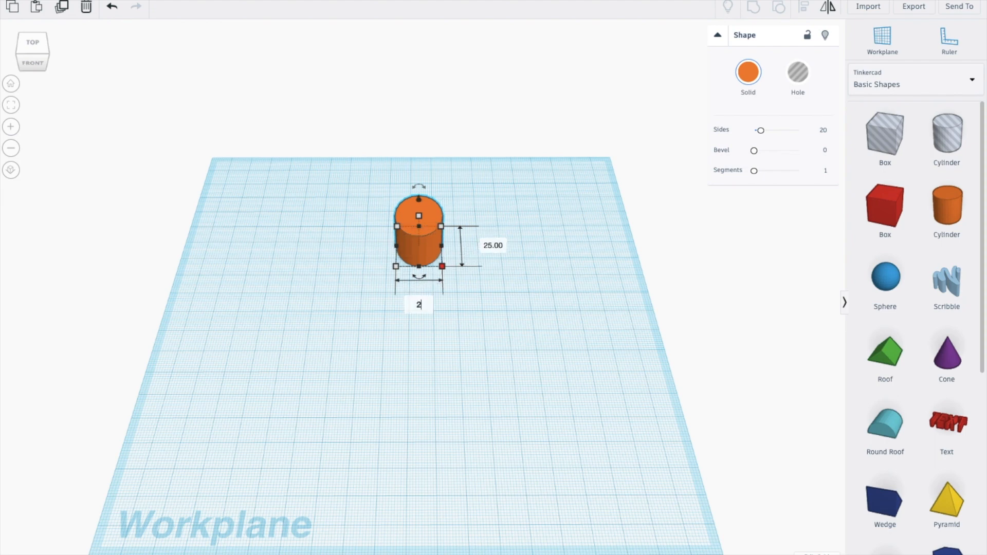
text(5)
key(Return)
drag(760, 130, 833, 135)
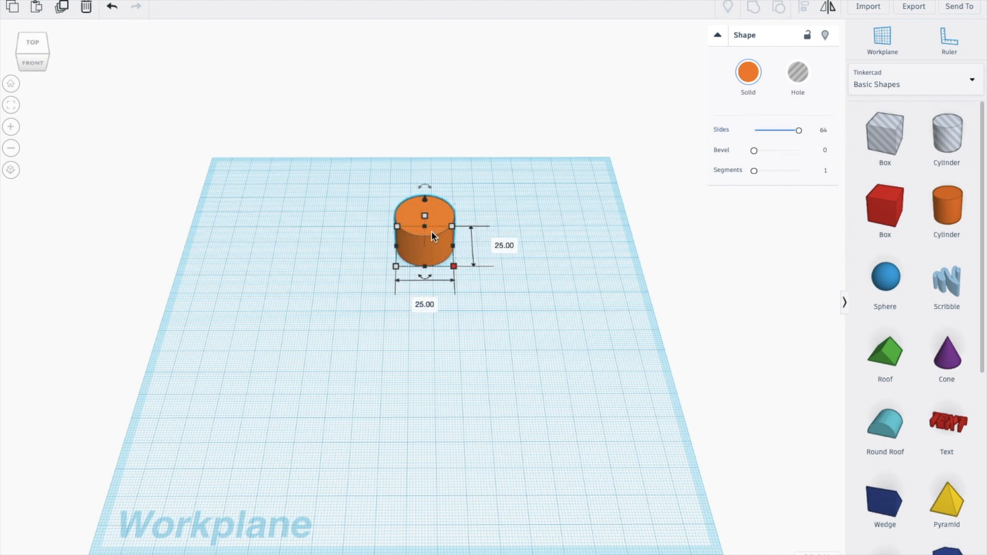
Place a half sphere beside the cylinder and set its length and width to 25
click(12, 106)
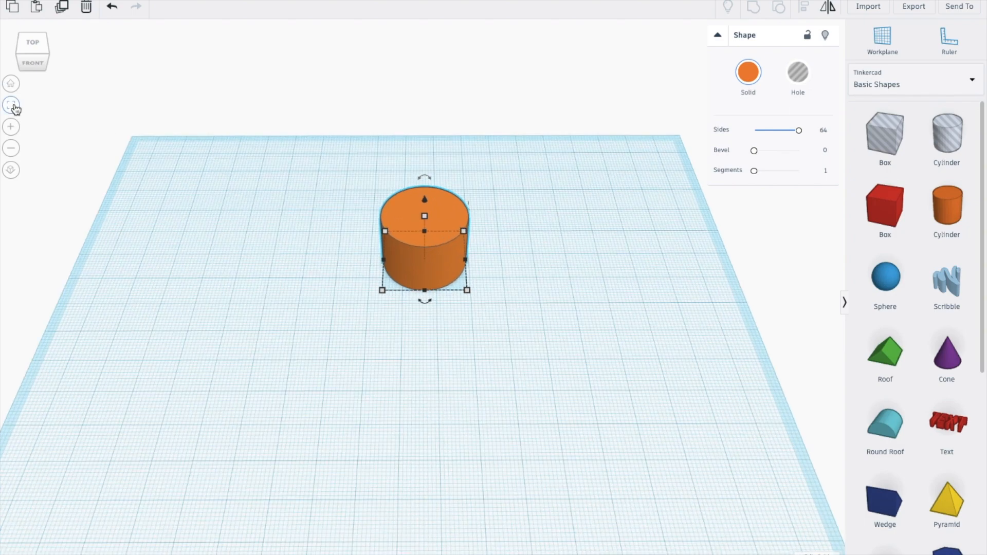
scroll(910, 350, down, 4)
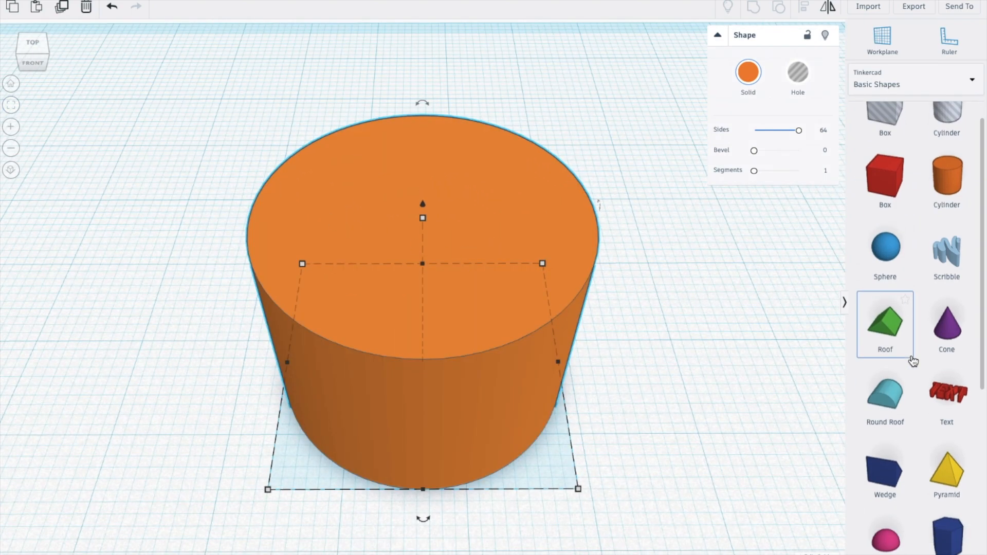
drag(889, 406, 717, 375)
mouse_move(625, 479)
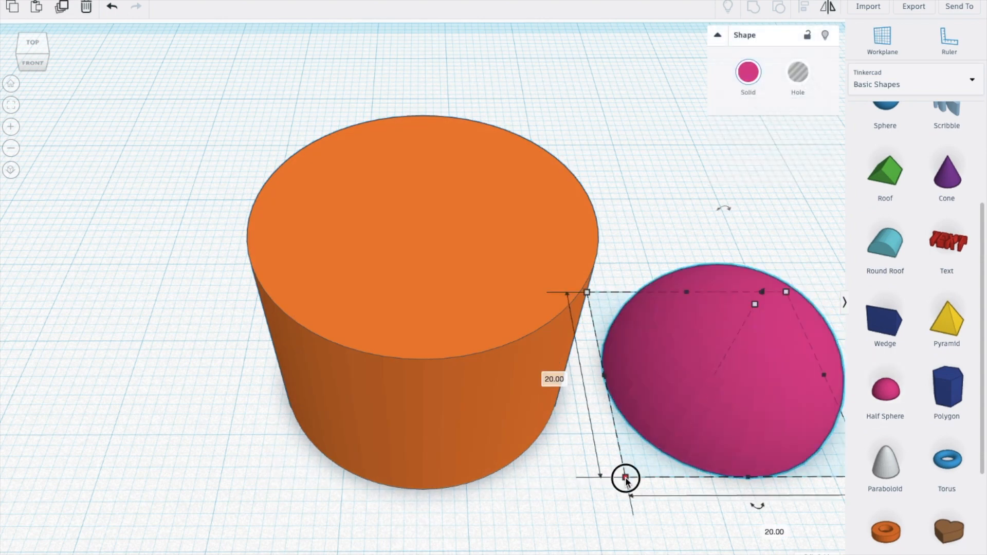
click(545, 376)
text(25)
key(Return)
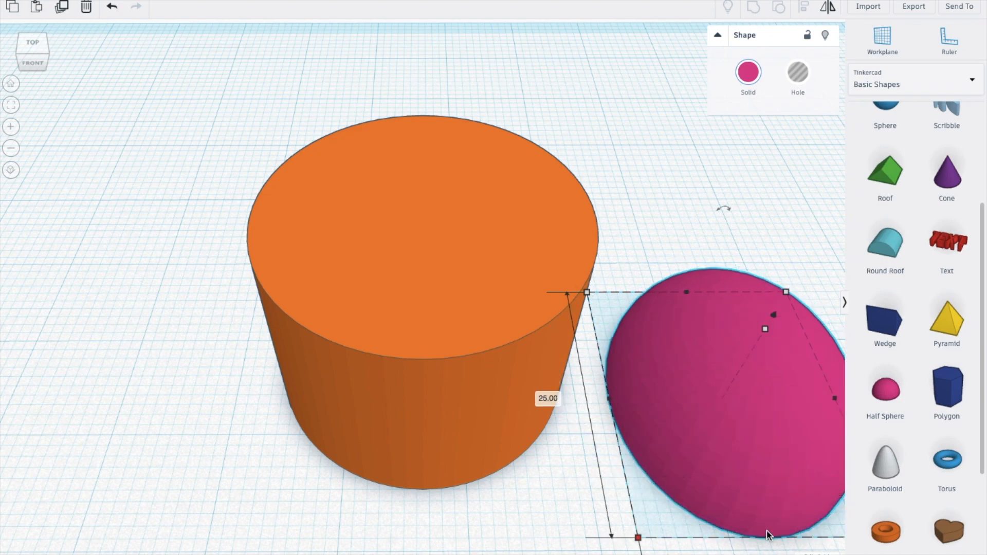
scroll(749, 465, down, 3)
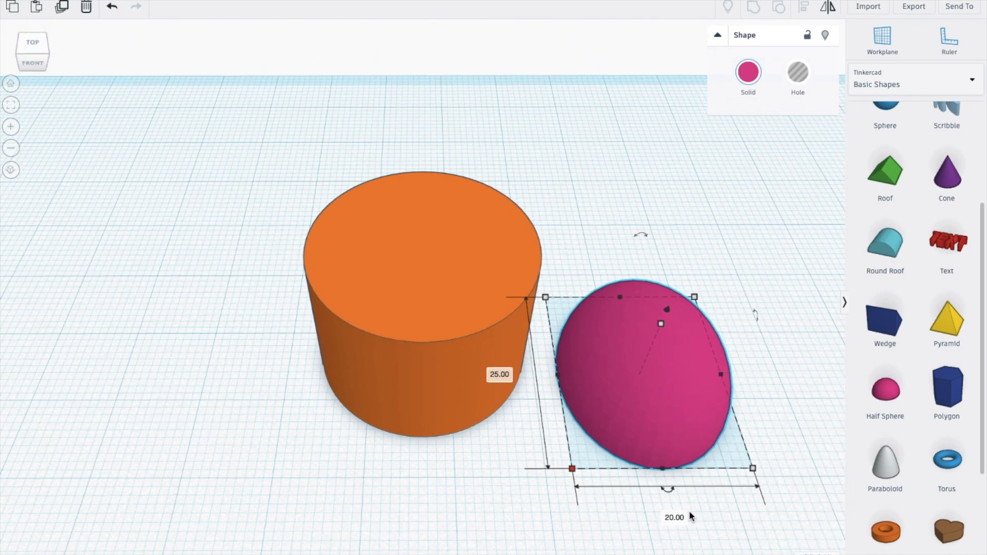
click(665, 519)
text(25)
key(Return)
Raise the half sphere to 18 above the workplane
click(667, 312)
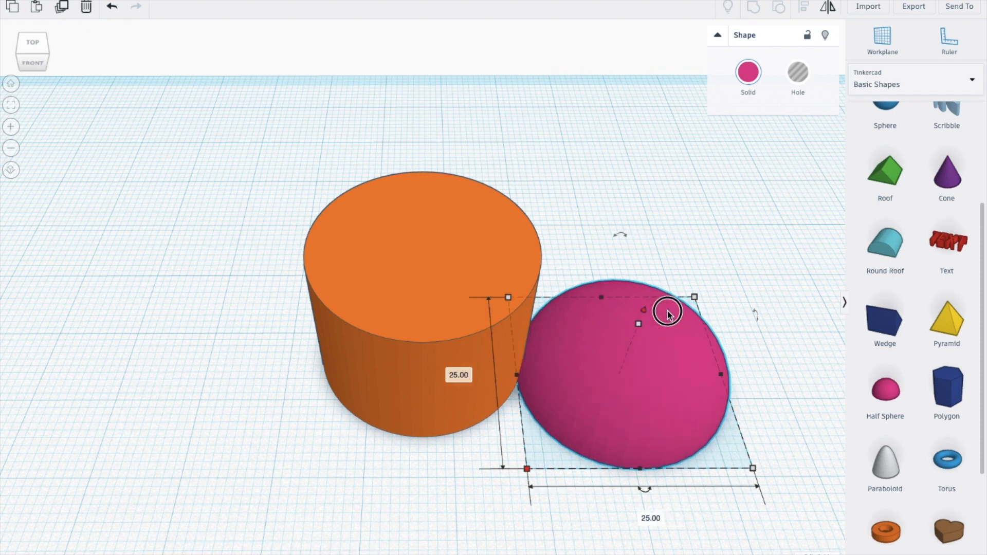
drag(646, 312, 668, 182)
scroll(355, 241, down, 3)
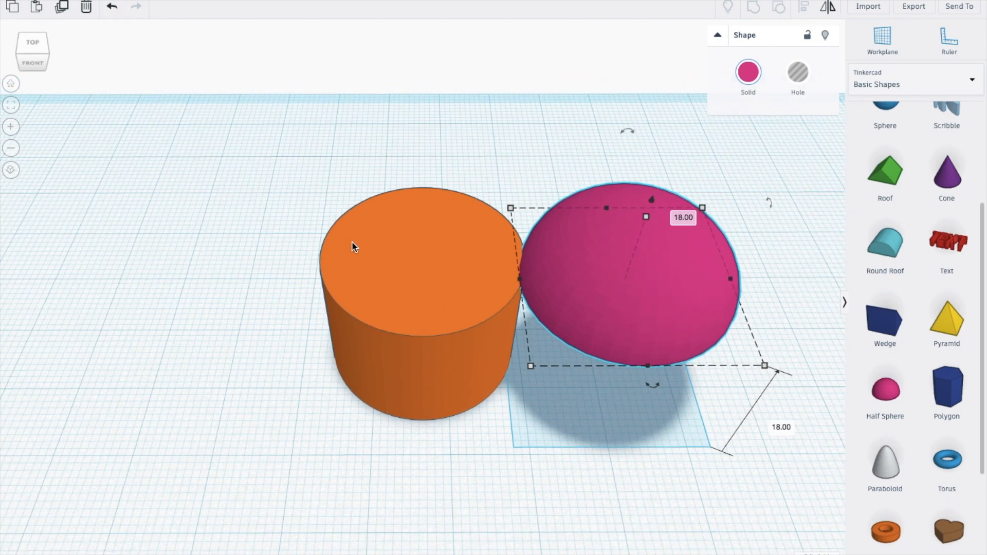
Align the cylinder and the half sphere on their centres so the dome sits on the cylinder
drag(515, 368, 704, 427)
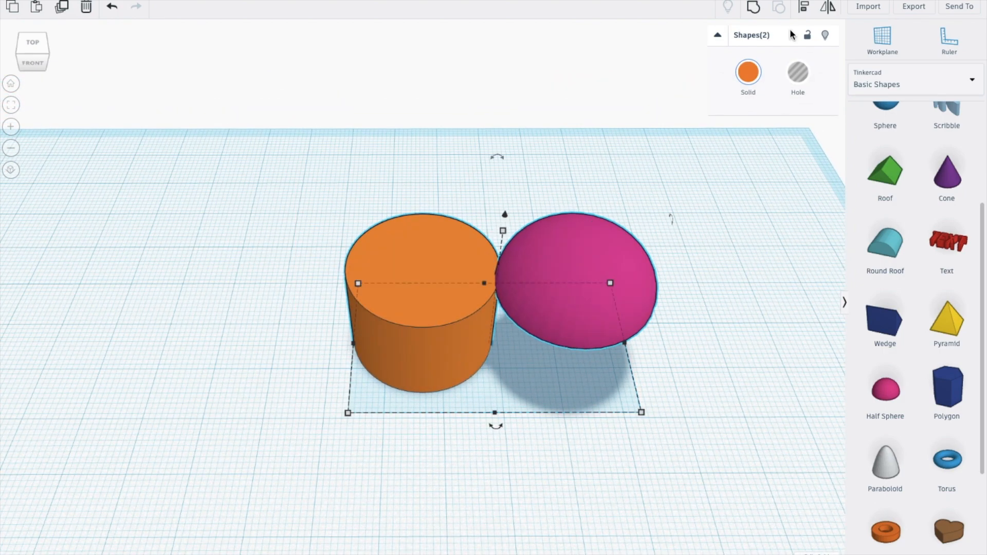
click(805, 8)
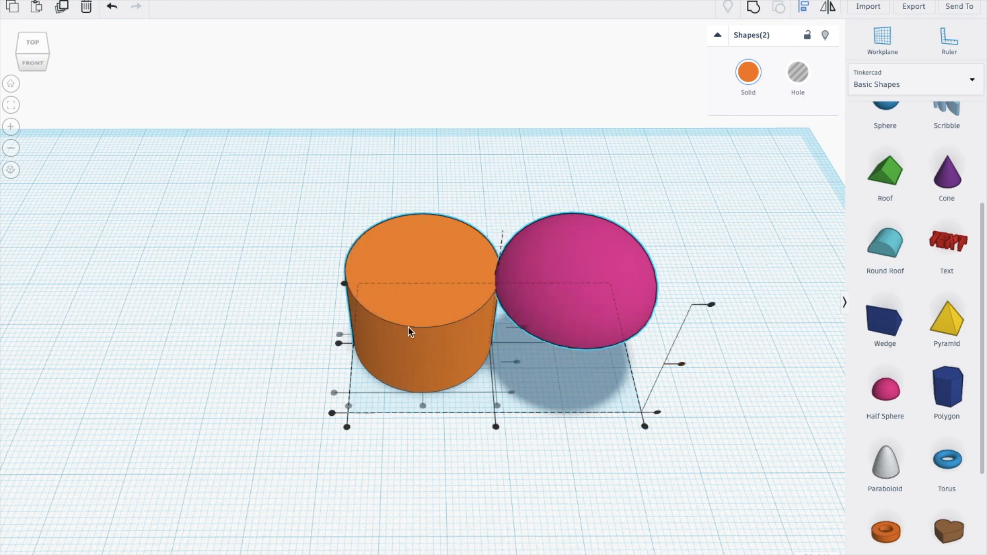
click(497, 427)
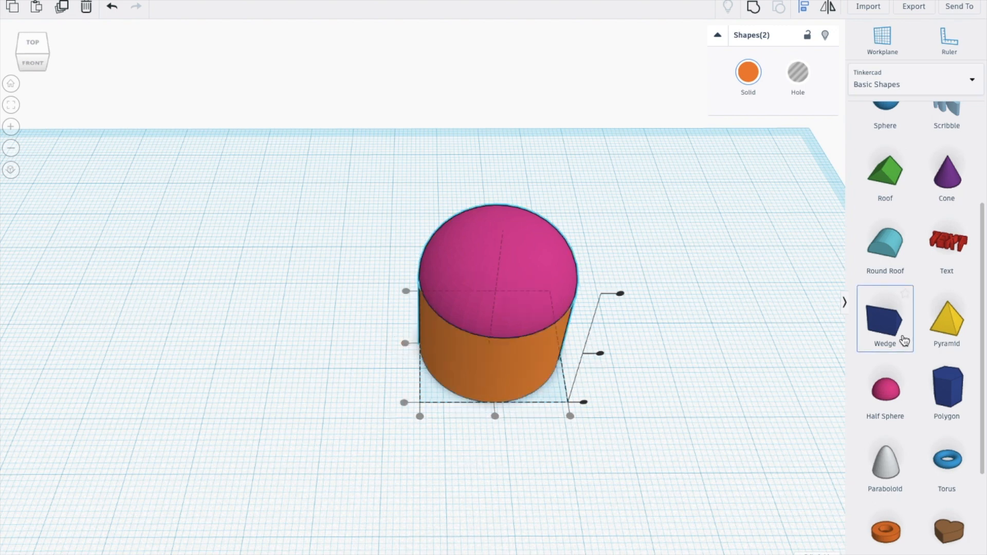
Place a sphere on the workplane beside the domed body and set its height to 7
scroll(902, 338, down, 3)
scroll(904, 340, down, 3)
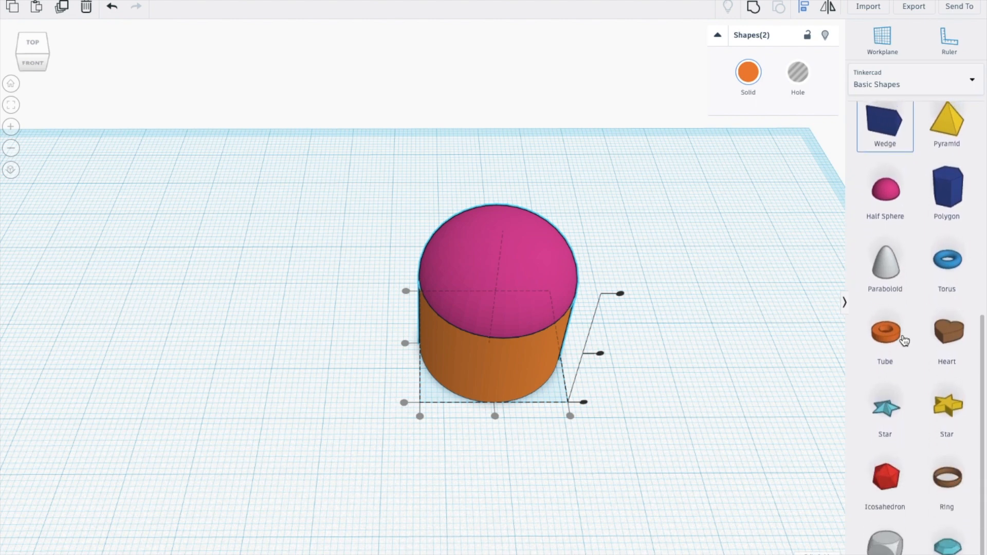
scroll(904, 340, up, 3)
scroll(904, 340, up, 5)
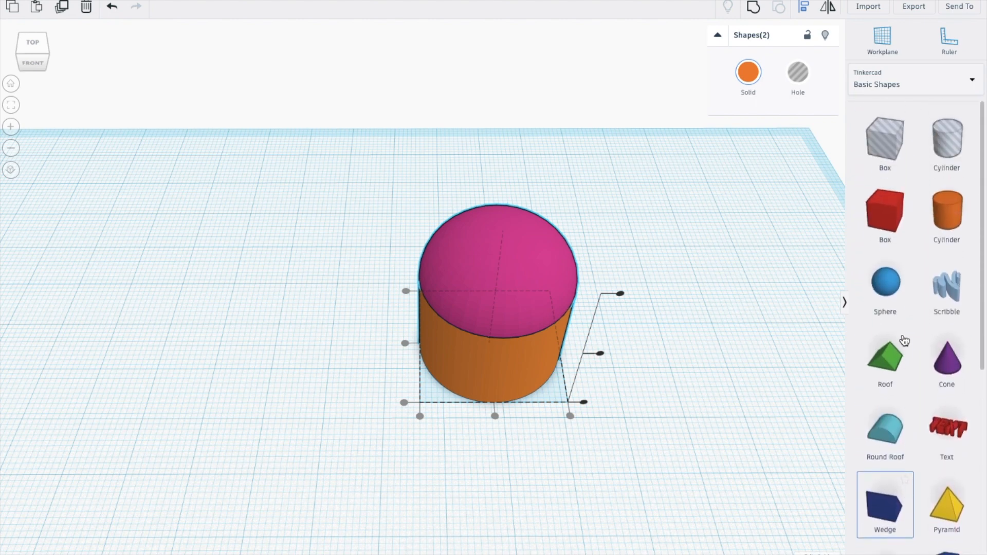
click(868, 289)
drag(868, 289, 673, 284)
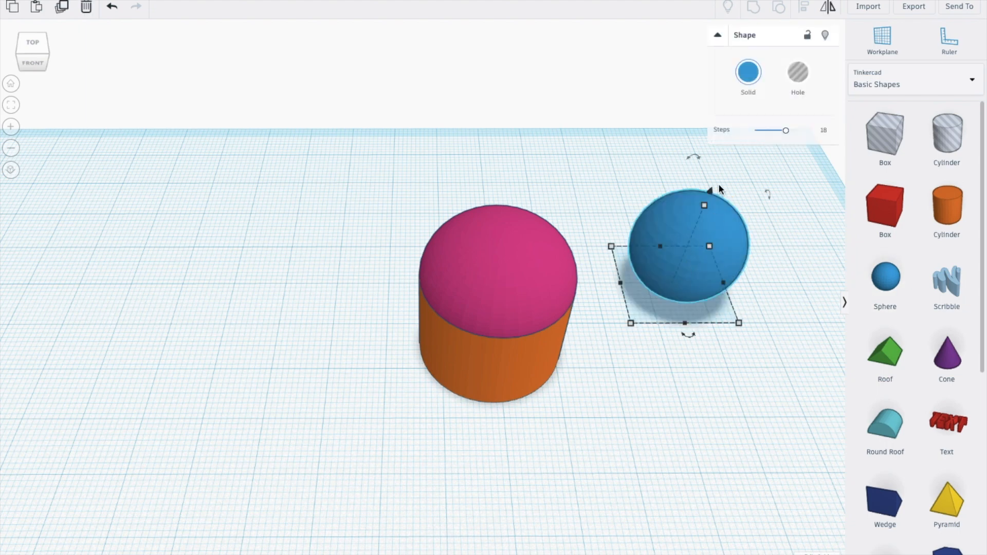
click(742, 248)
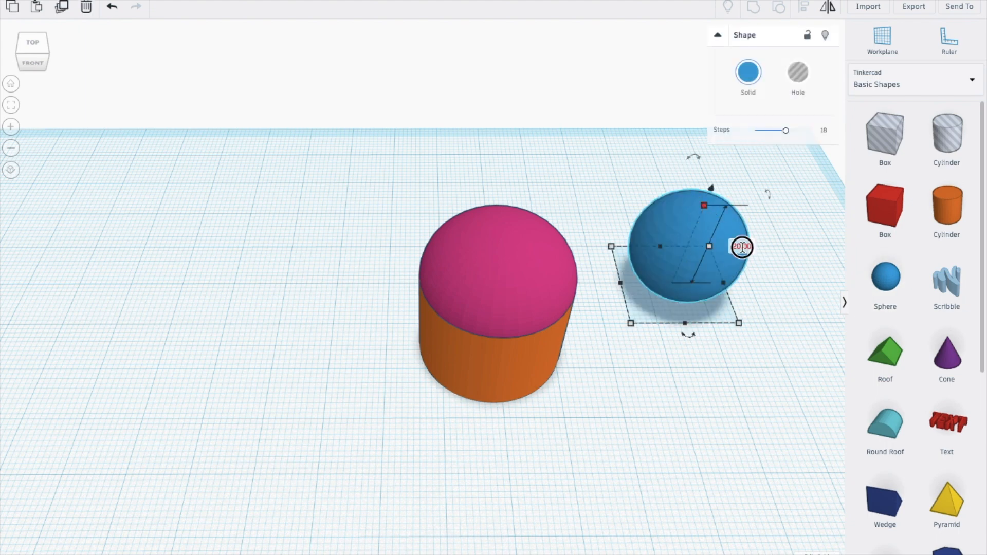
text(7)
key(Return)
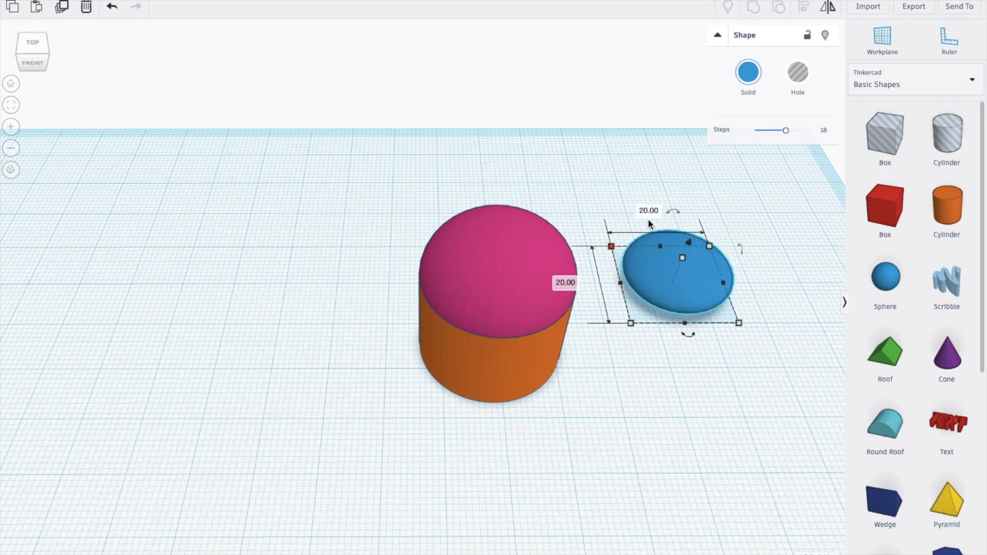
Set the small sphere's width and length to 7
click(649, 210)
text(7)
key(Return)
click(628, 284)
text(7)
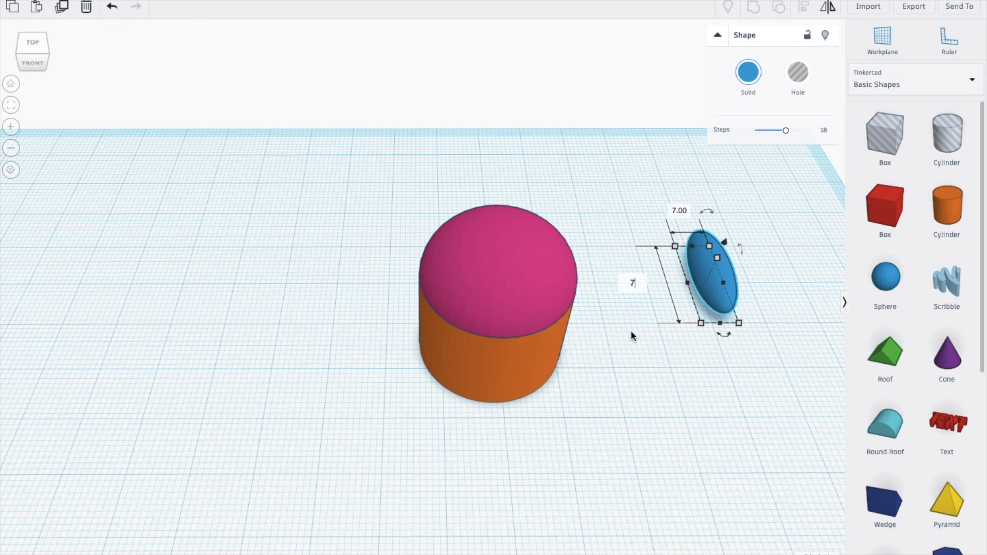
key(Return)
Group the cylinder and half sphere into one body and shift it by 1 and 3 on the workplane
drag(383, 171, 609, 435)
click(754, 7)
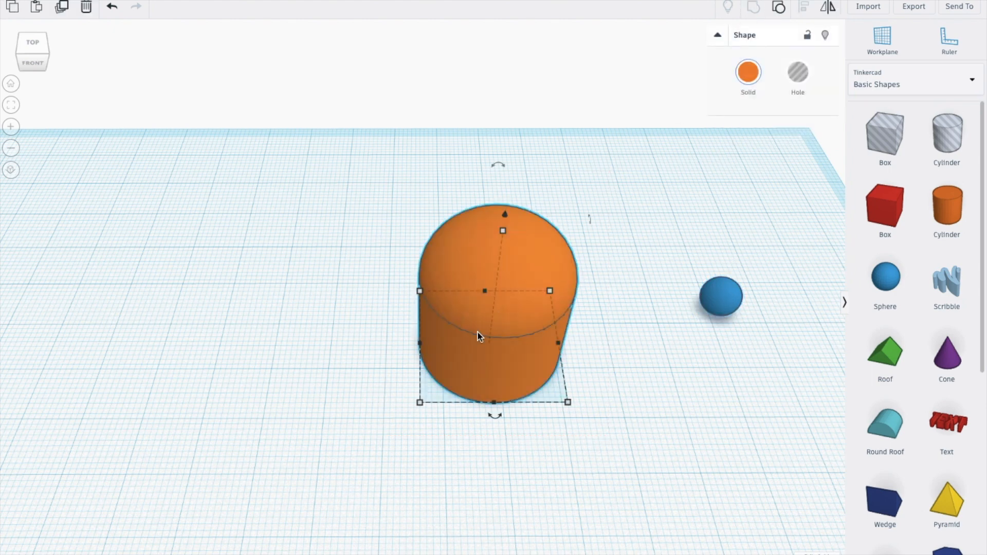
drag(482, 304, 490, 323)
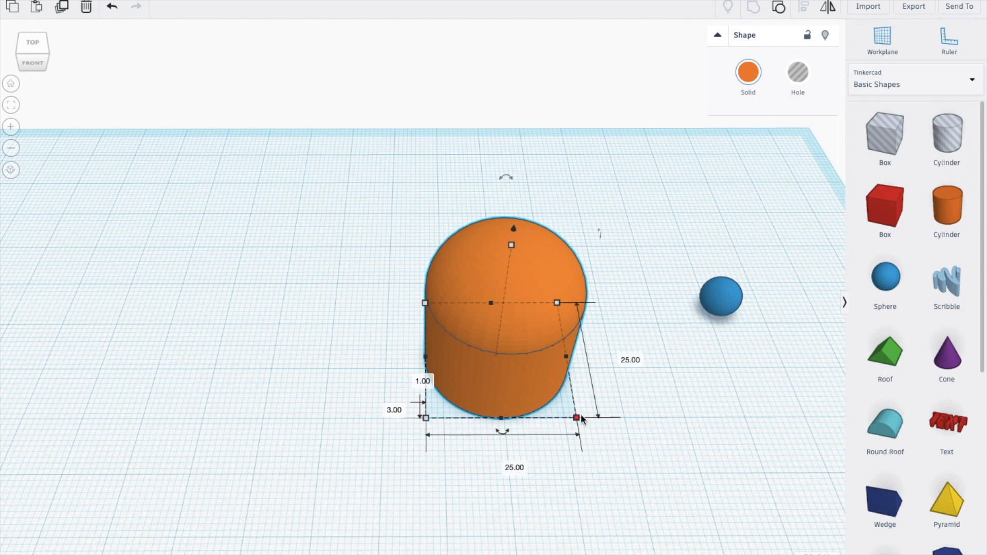
Move the small sphere into the front surface of the body and raise it to eye height just below the dome
drag(720, 295, 439, 394)
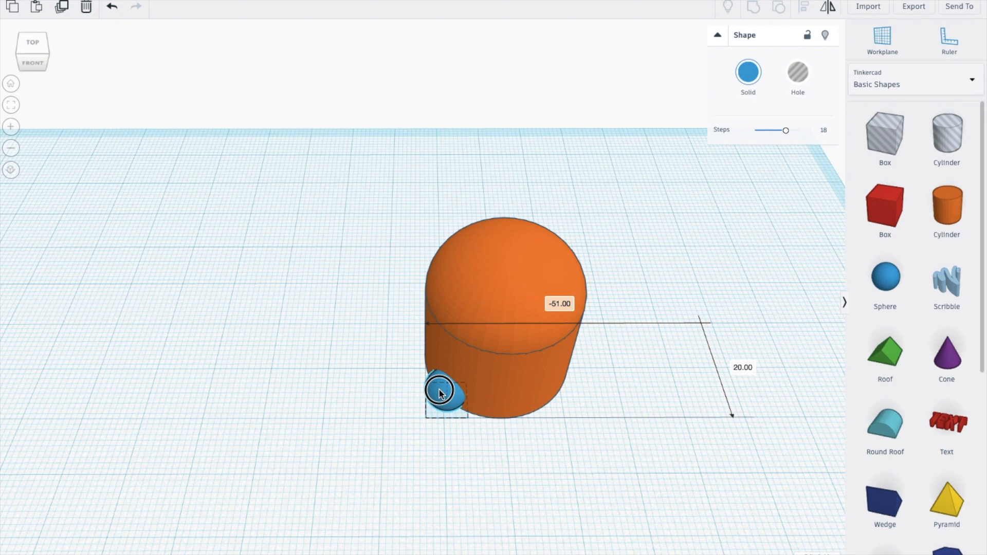
drag(440, 394, 450, 395)
right_drag(476, 456, 483, 331)
drag(483, 330, 485, 253)
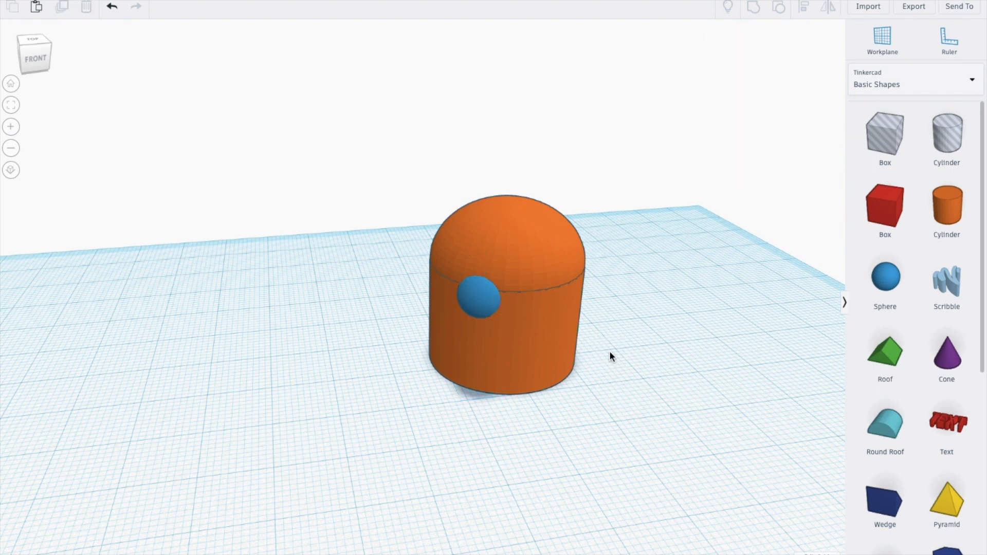
Paste a copy of the eye sphere and position it on the other side of the body's front at the same height
key(ctrl+v)
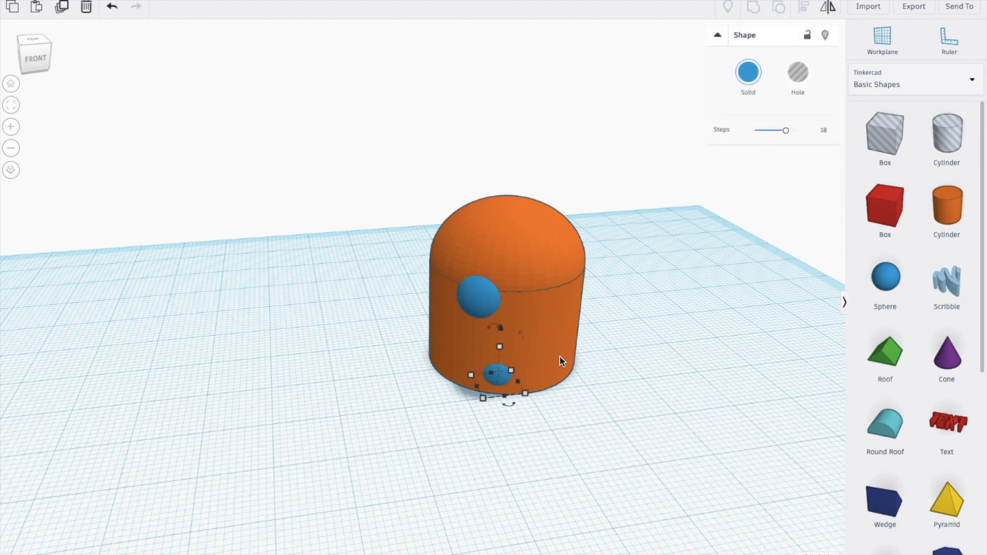
drag(499, 380, 570, 366)
right_drag(602, 360, 530, 391)
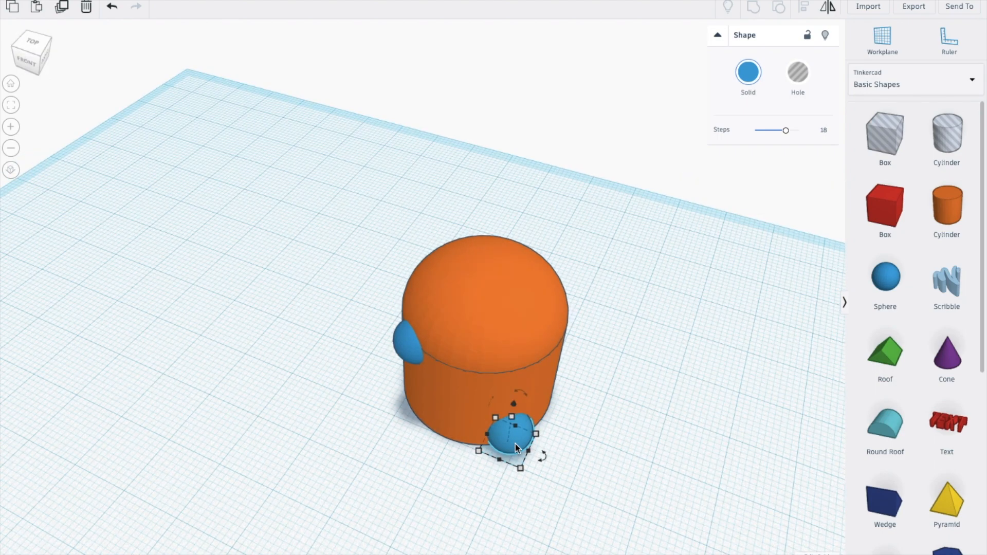
mouse_move(513, 436)
mouse_down()
mouse_move(503, 437)
mouse_move(507, 344)
mouse_up()
right_drag(430, 458, 492, 416)
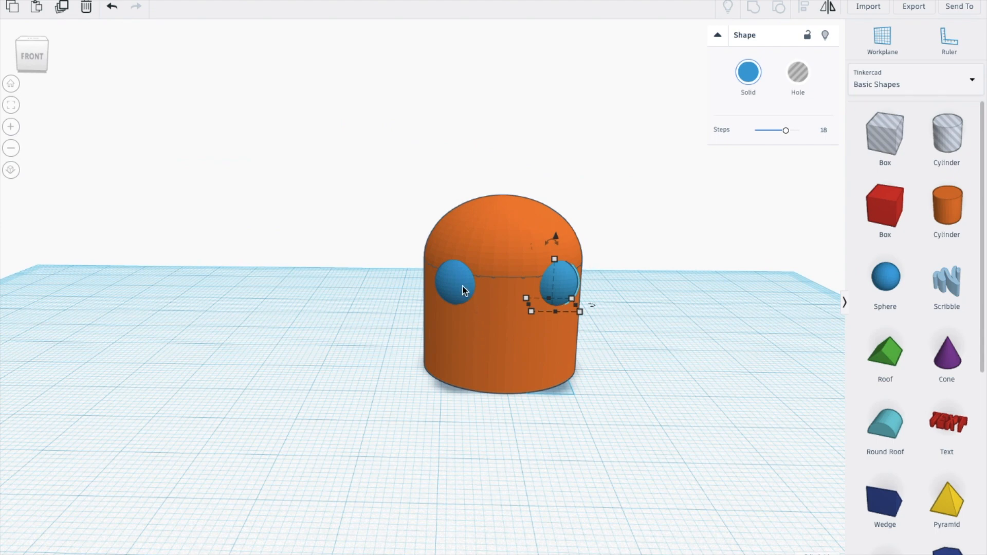
Turn both eye spheres into holes and group them with the body to cut the eye sockets
click(801, 91)
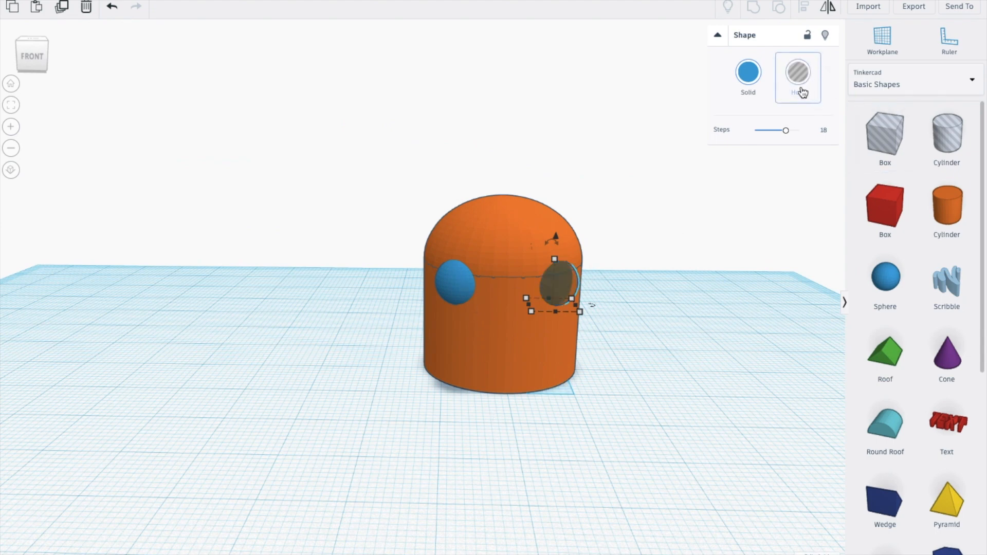
click(458, 289)
click(798, 75)
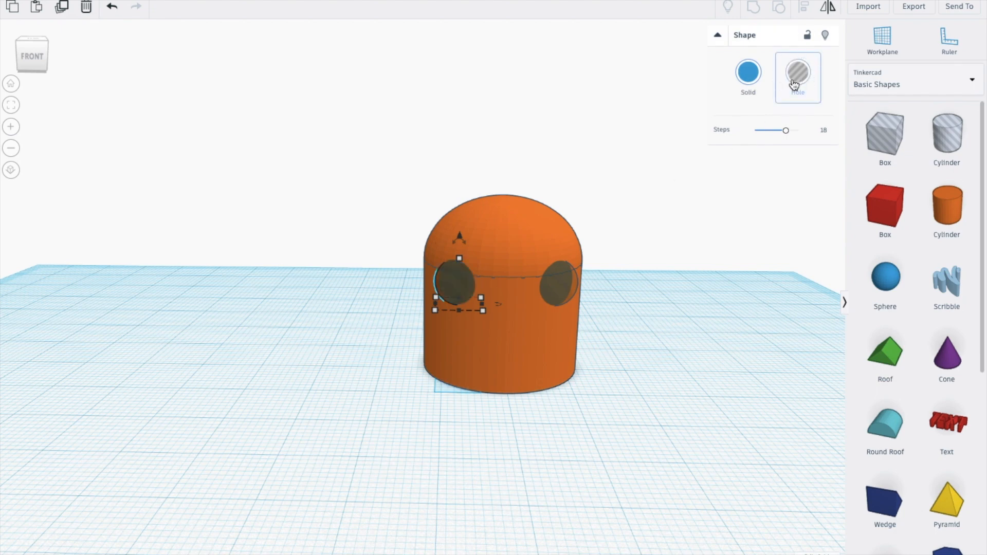
drag(392, 172, 632, 434)
key(ctrl+g)
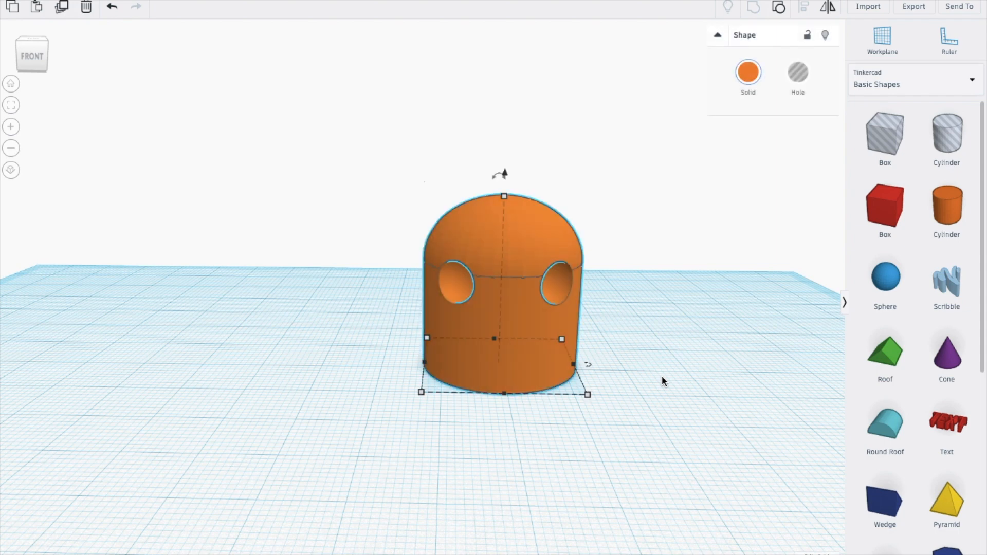
click(667, 364)
Move the ghost body across the workplane by -63 and 9 to clear working space
right_drag(667, 365, 634, 342)
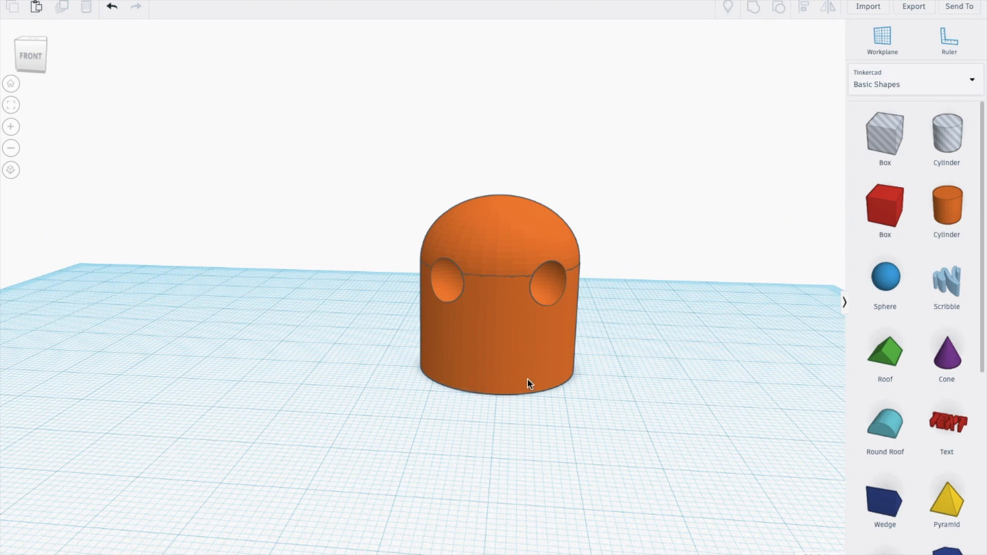
scroll(529, 383, down, 5)
right_drag(529, 385, 533, 419)
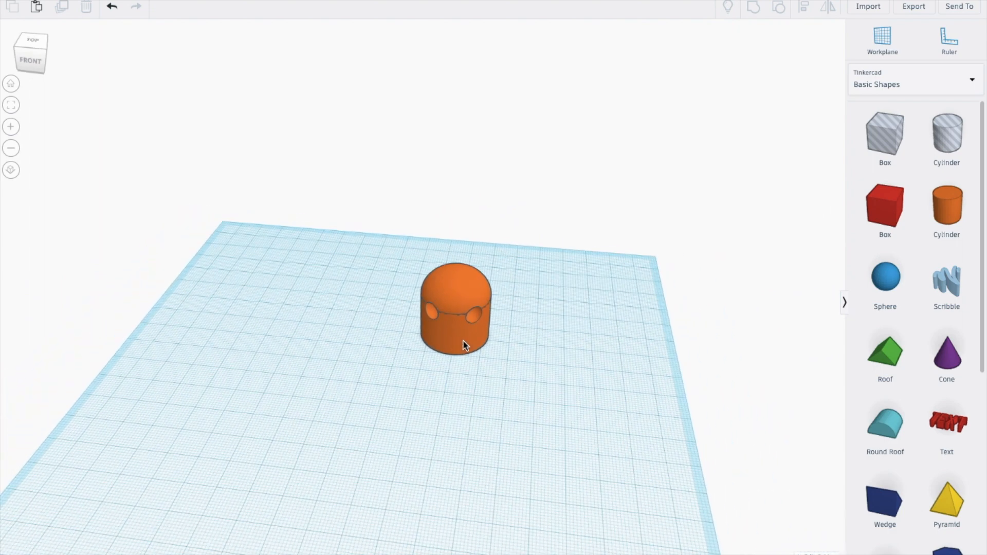
drag(456, 337, 276, 331)
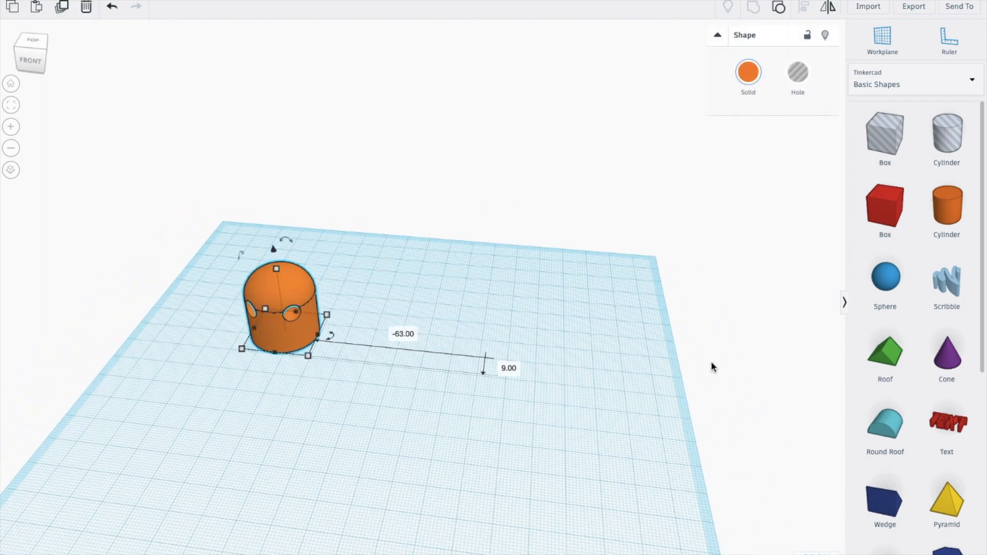
Place a roof shape on the empty area of the workplane, away from the ghost body
drag(886, 356, 496, 350)
right_drag(491, 414, 508, 388)
scroll(495, 329, down, 3)
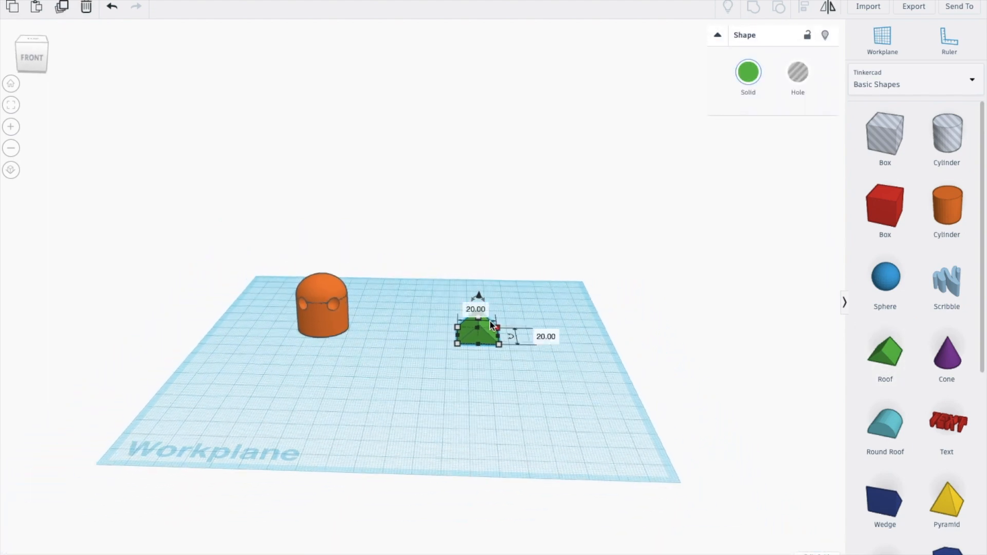
Resize the roof shape into a thin bar 4 high, 4 wide and 50 long
click(536, 330)
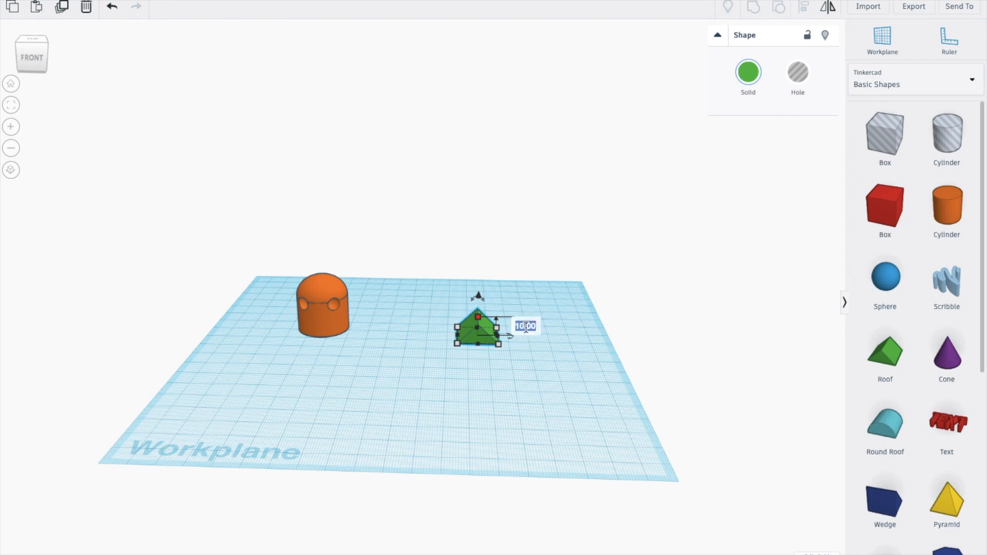
text(4)
key(Return)
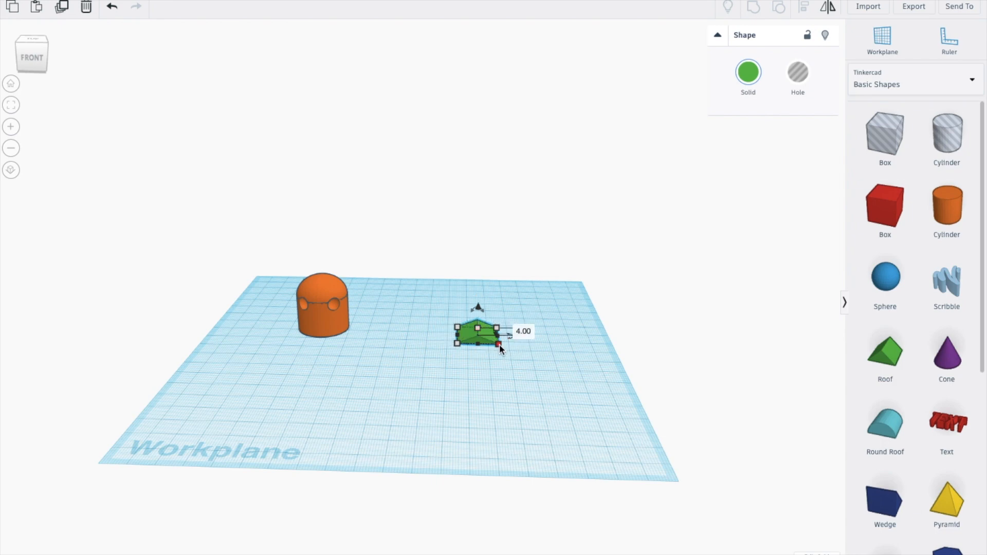
scroll(465, 335, up, 3)
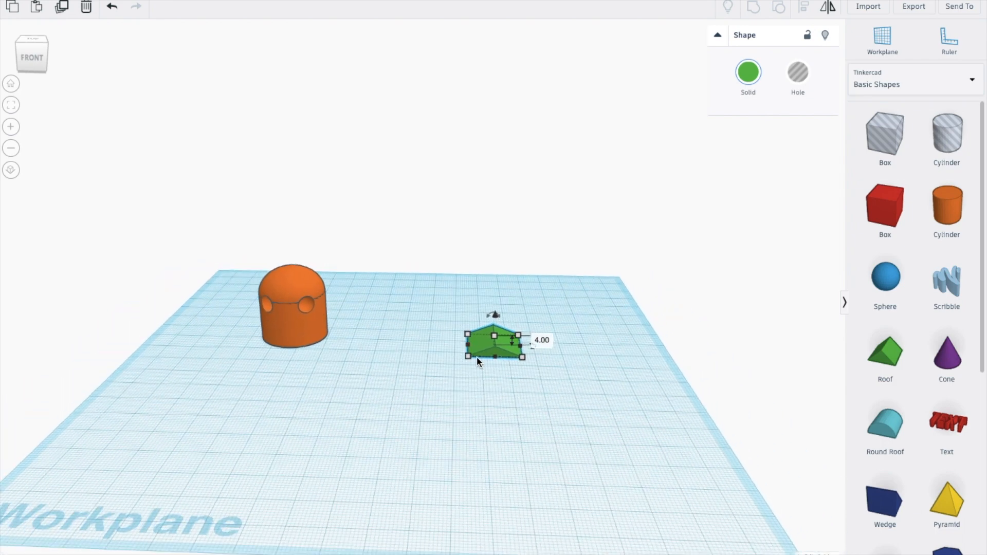
drag(468, 357, 494, 357)
click(504, 379)
text(4)
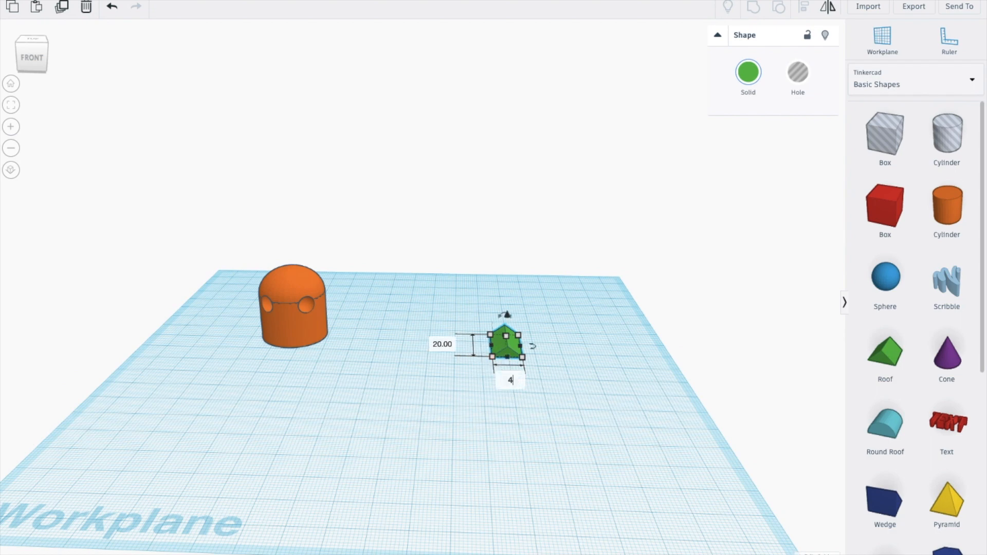
click(440, 344)
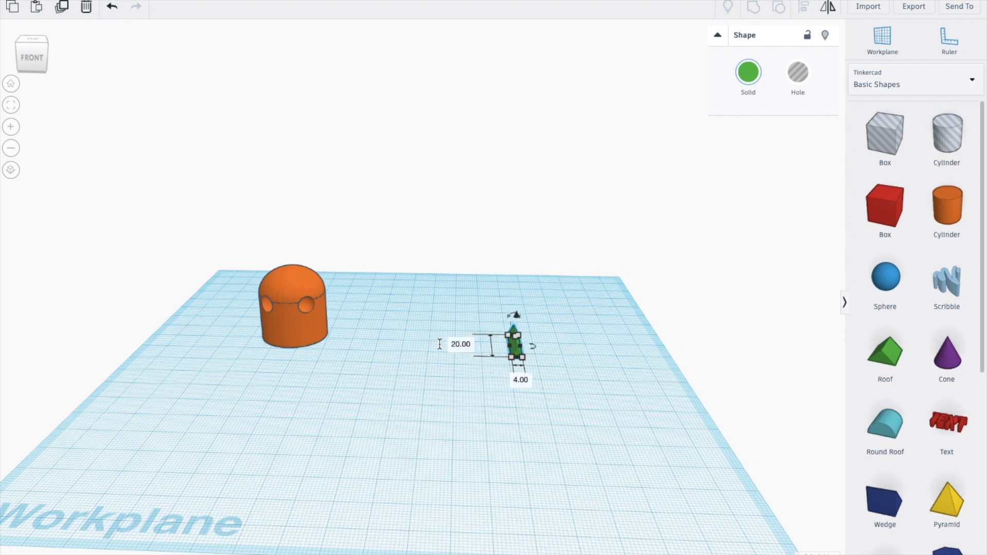
click(459, 346)
text(50)
key(Return)
Make a copy of the roof bar and rotate it perpendicular to the original, crossing near its middle
right_drag(574, 331, 548, 388)
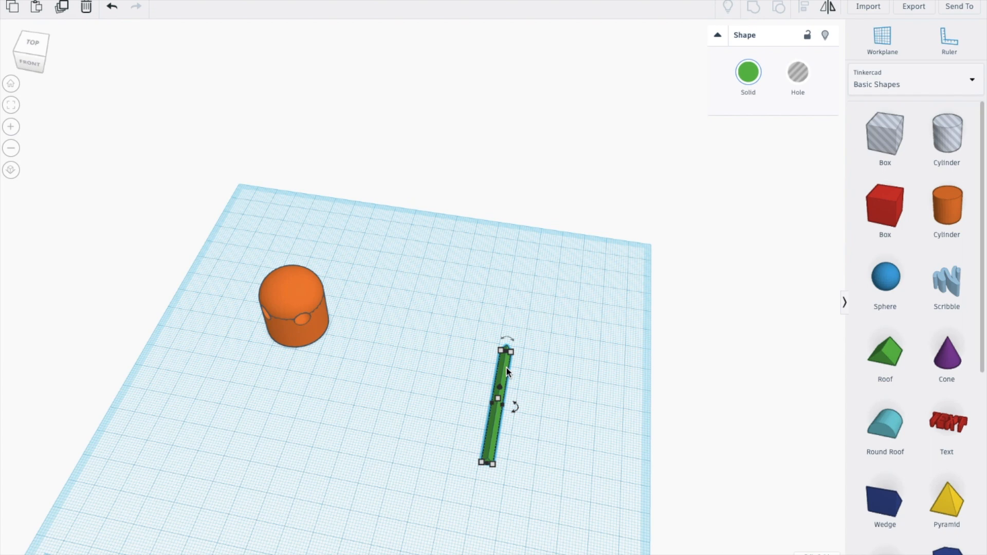
click(538, 375)
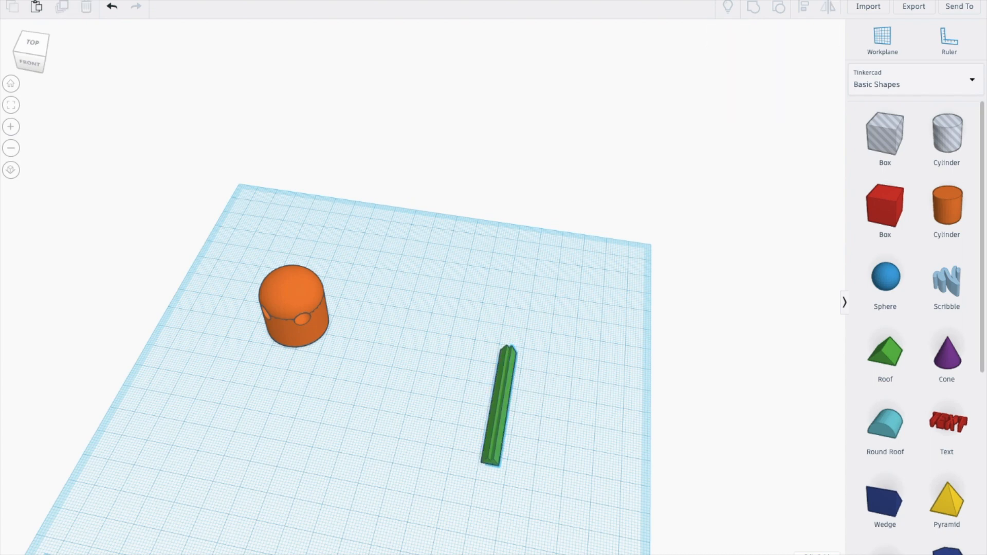
click(521, 394)
drag(520, 408, 502, 391)
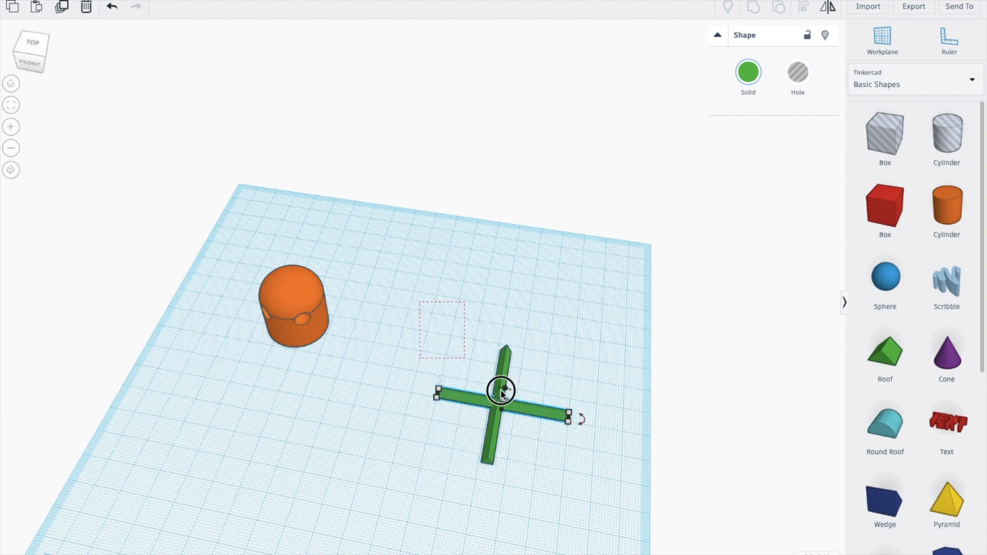
Align the two crossing roof bars on their centres and group them into one cross
drag(593, 487, 603, 495)
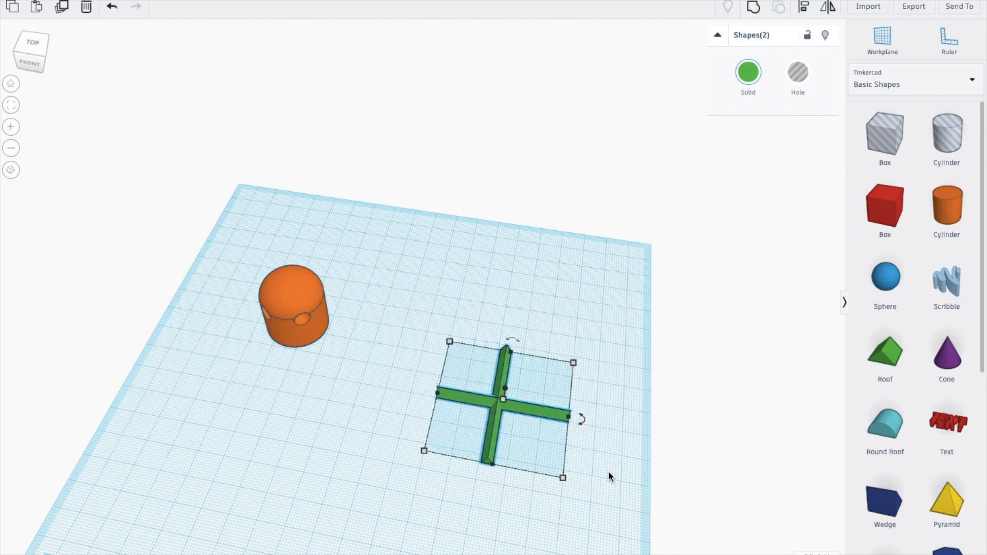
click(805, 7)
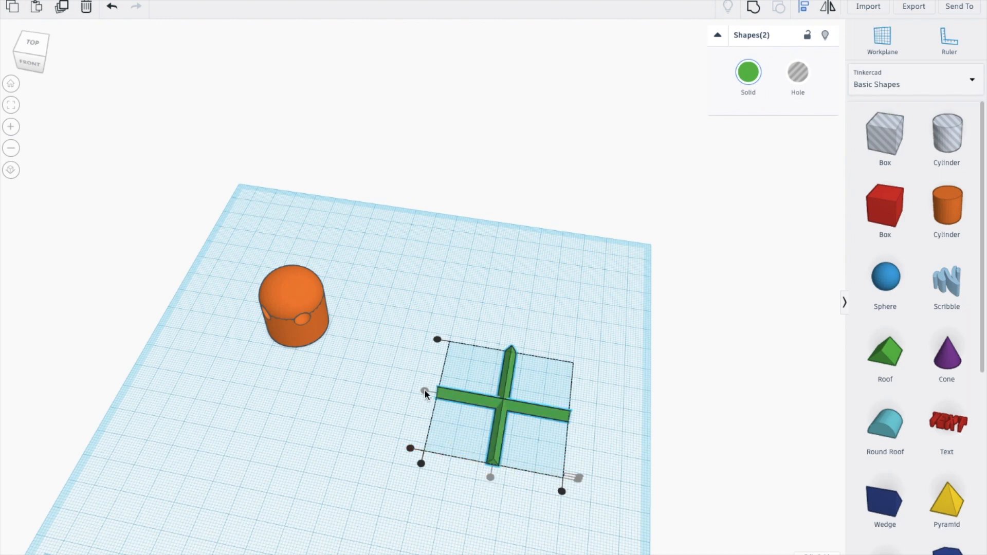
click(587, 309)
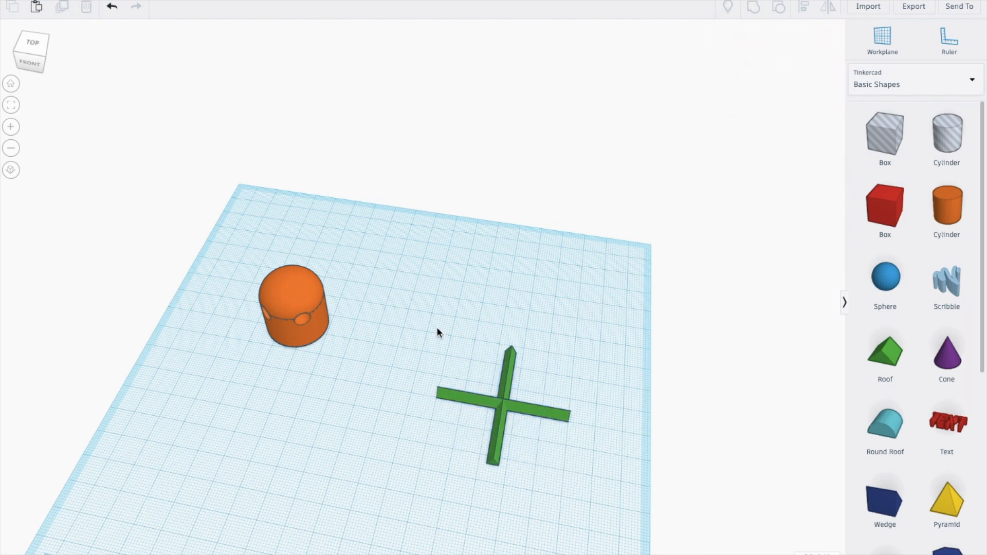
drag(411, 306, 599, 504)
click(601, 184)
click(509, 351)
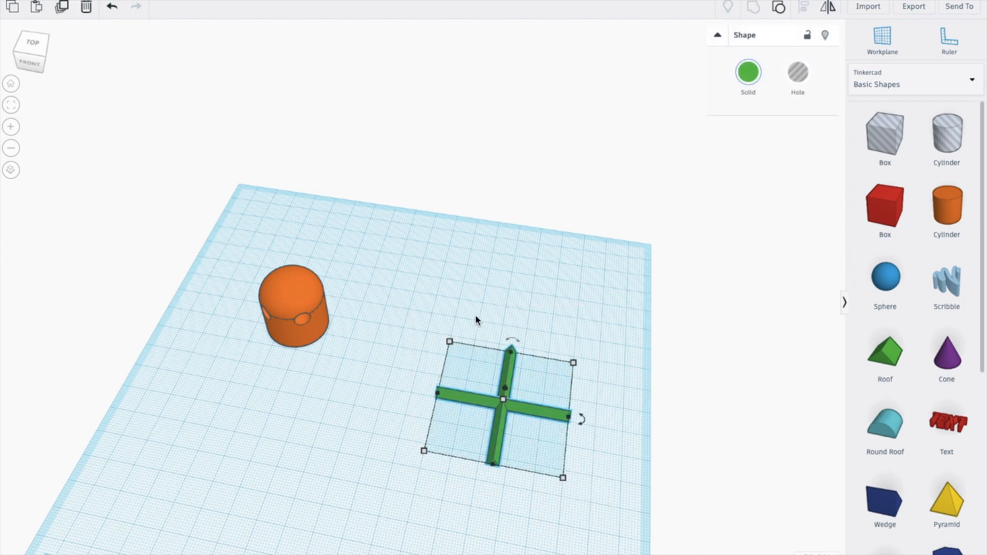
Paste a copy of the cross and centre it exactly on the original with Align
click(475, 301)
key(ctrl+v)
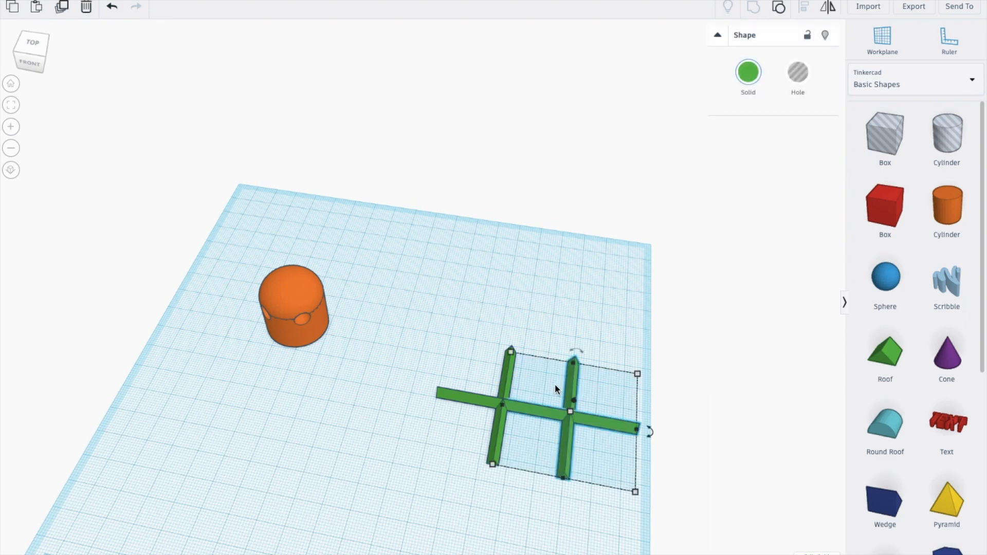
shift+click(467, 396)
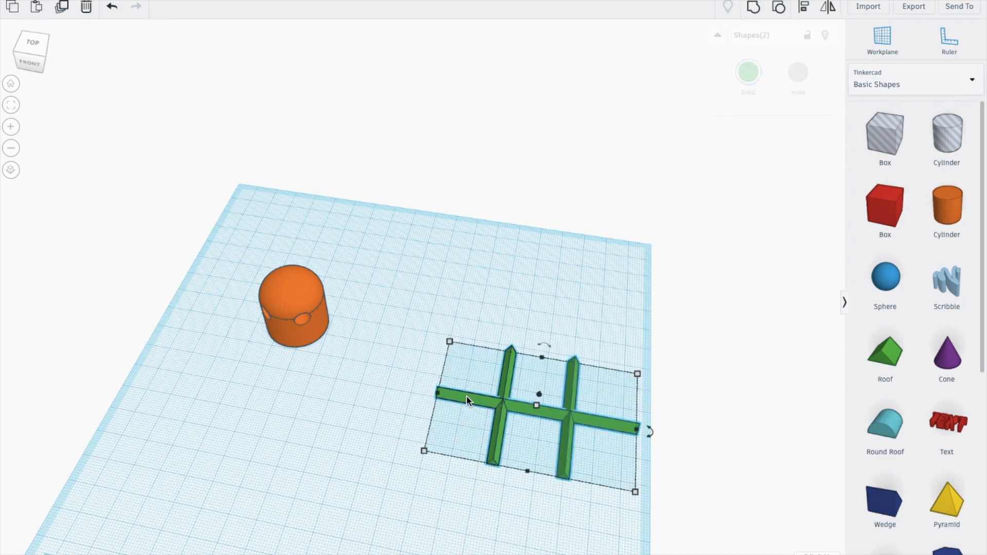
click(801, 7)
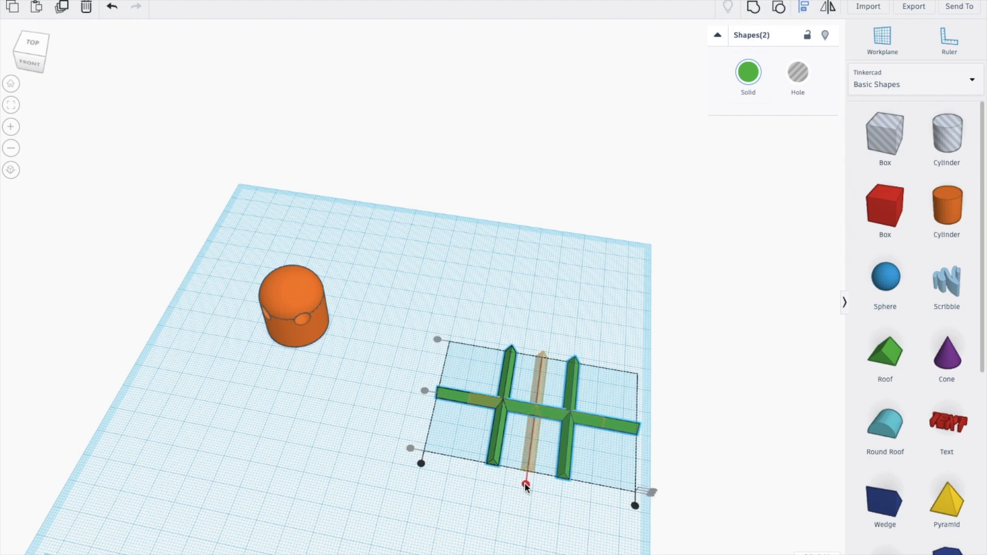
click(525, 484)
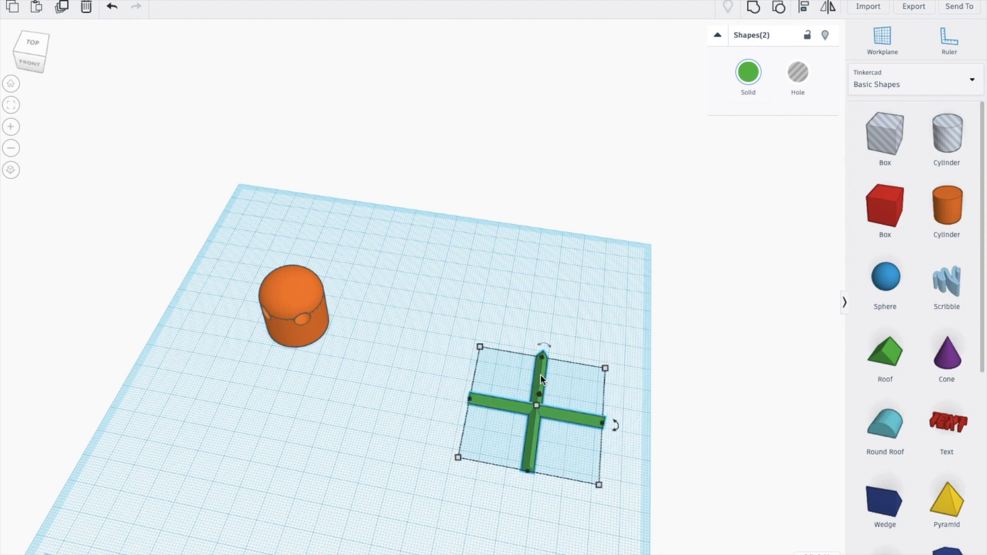
Rotate one of the two stacked crosses slightly clockwise about their shared centre and group both into an eight-armed star
mouse_move(616, 423)
mouse_down()
mouse_move(595, 458)
mouse_move(614, 450)
mouse_move(616, 430)
mouse_up()
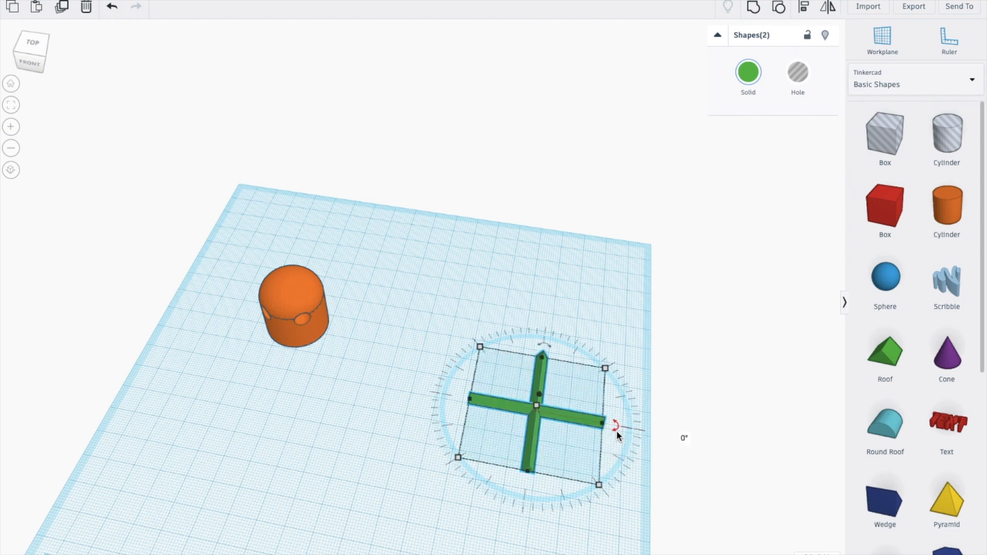
click(514, 297)
click(509, 405)
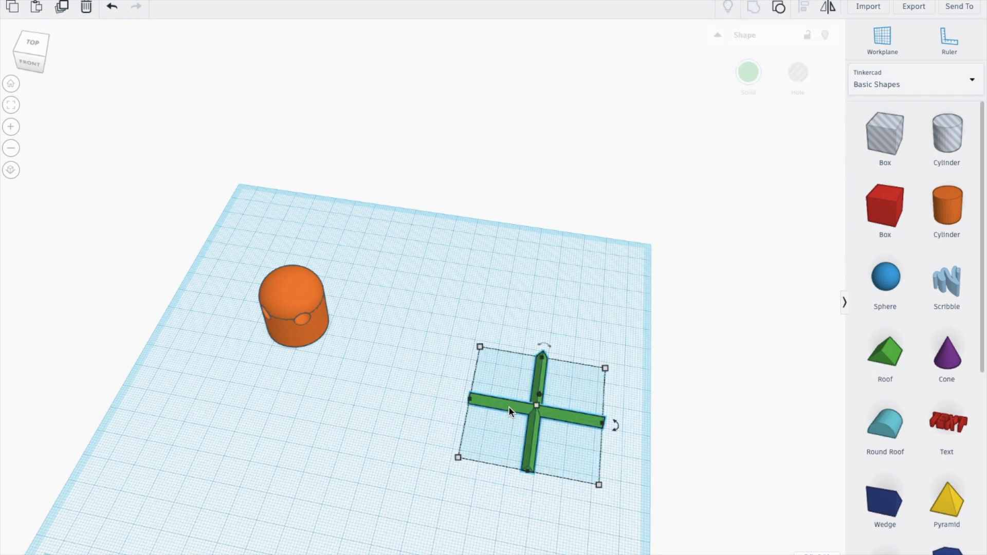
drag(615, 423, 589, 445)
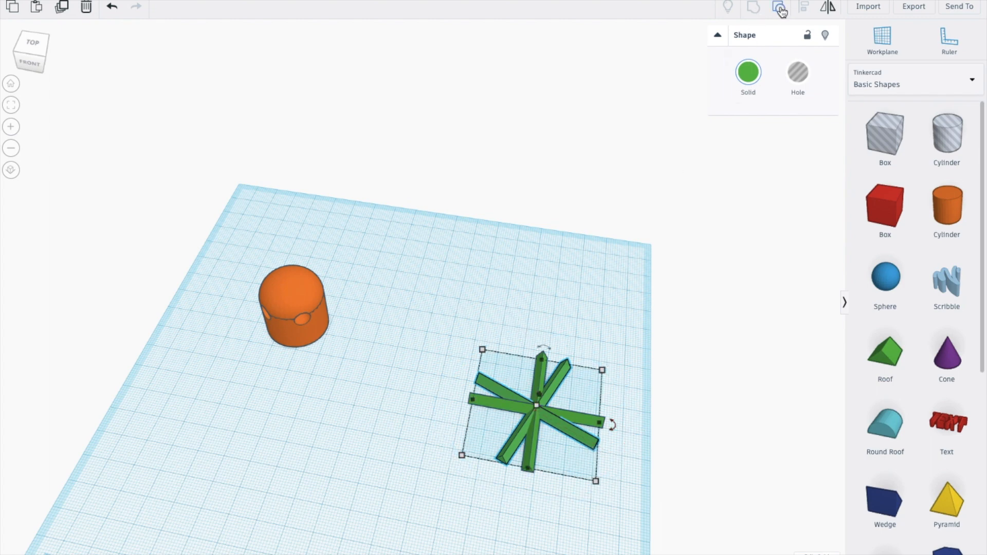
drag(447, 288, 616, 511)
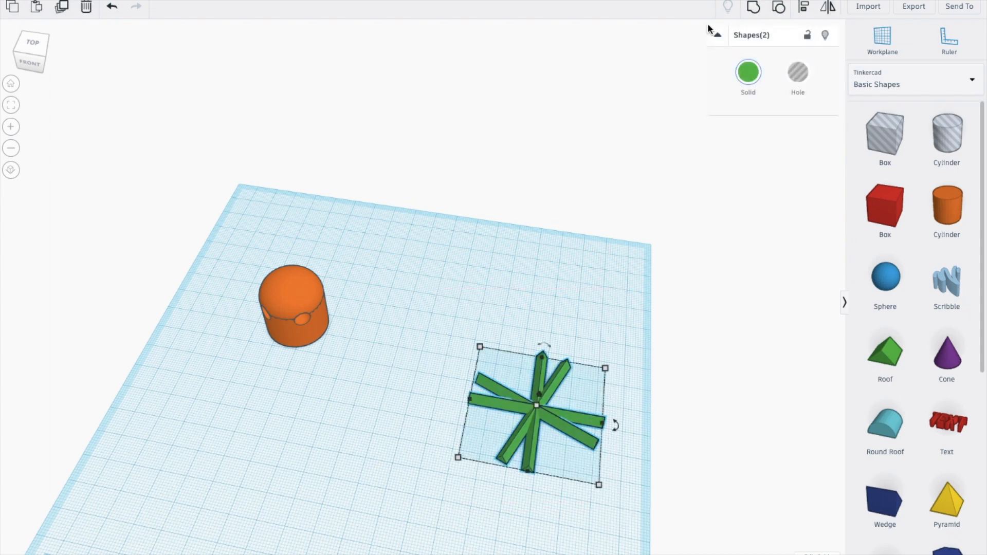
click(754, 7)
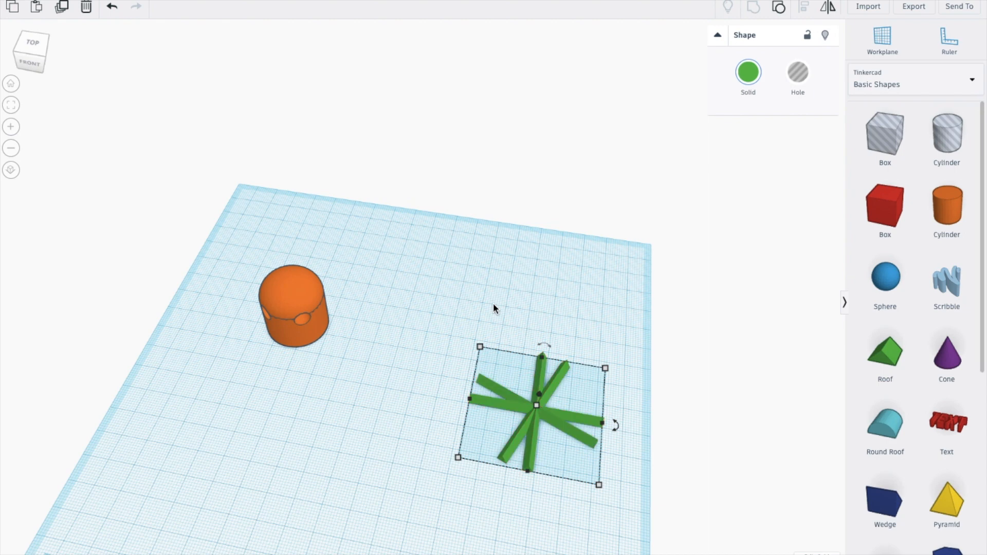
Paste another cross and align it with the eight-armed star on their centres
click(493, 304)
key(ctrl+v)
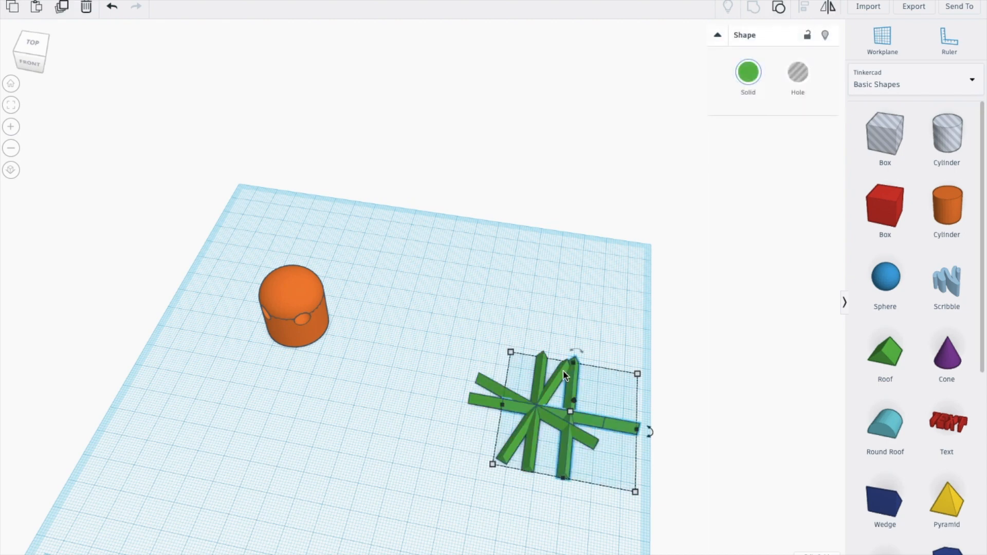
shift+click(486, 405)
click(803, 7)
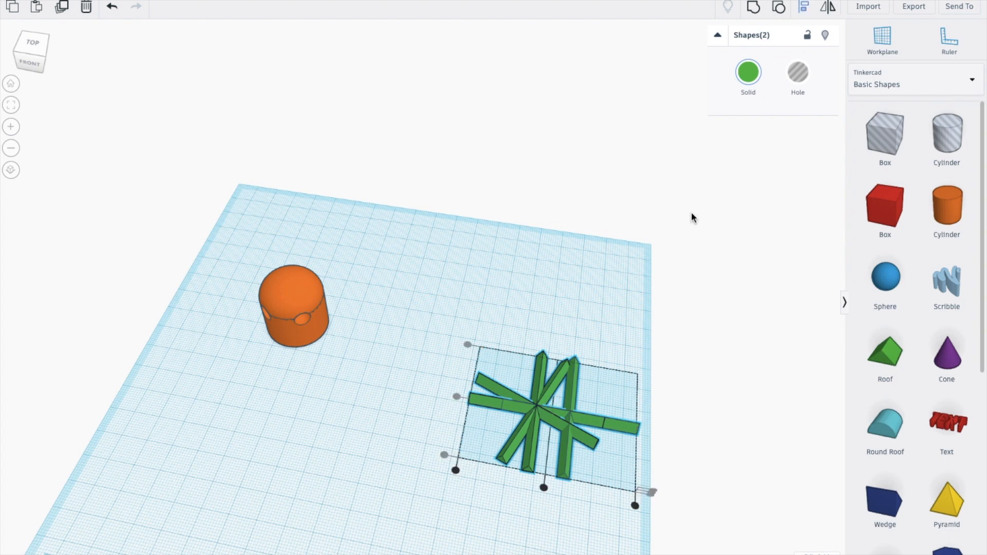
click(544, 486)
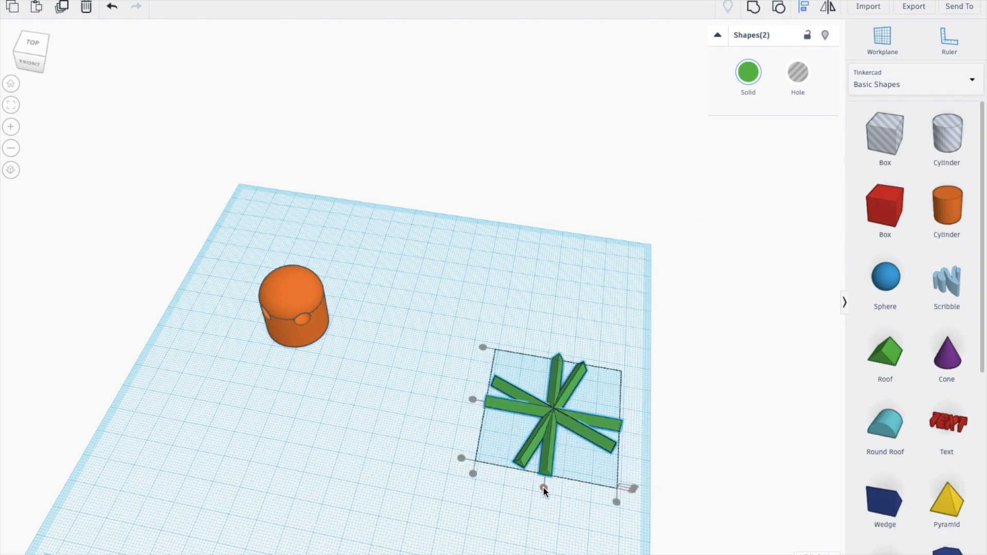
Rotate the eight-armed star by -22.5° about the centre, leaving the pasted cross in place
click(544, 350)
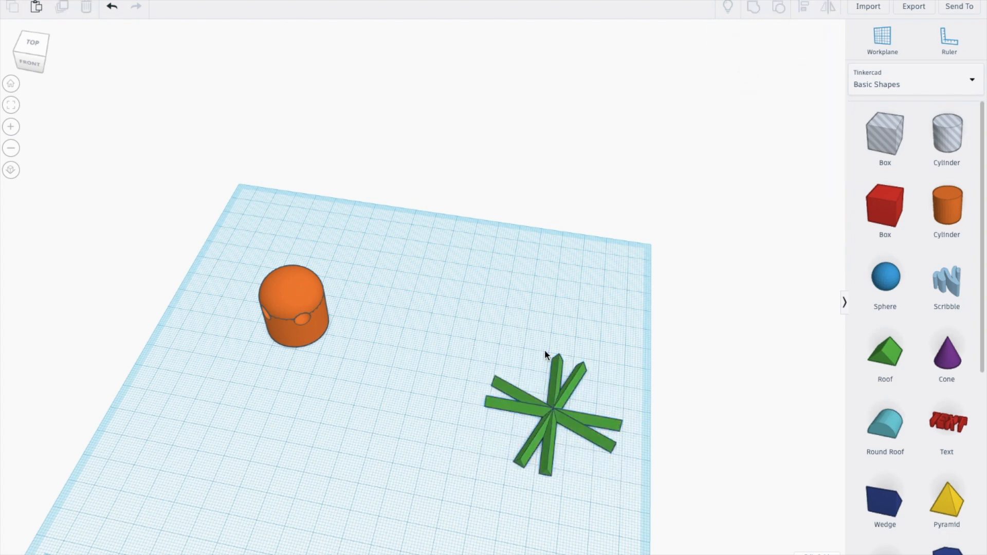
click(577, 379)
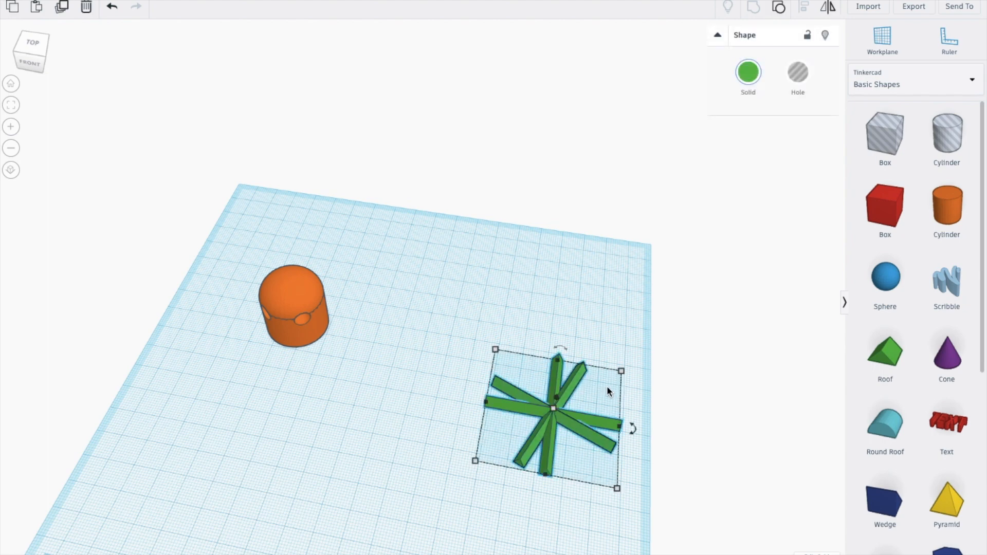
drag(633, 427, 629, 451)
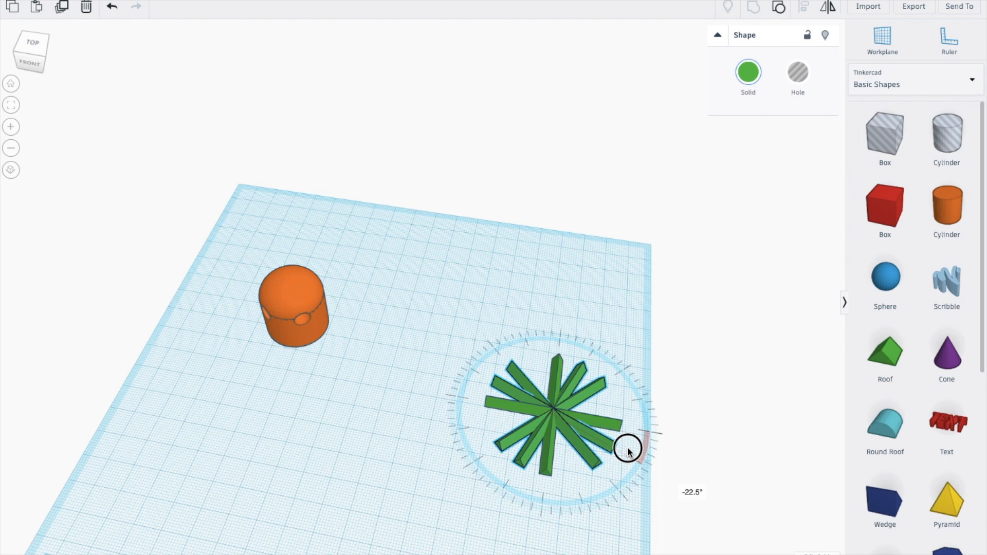
drag(629, 452, 623, 431)
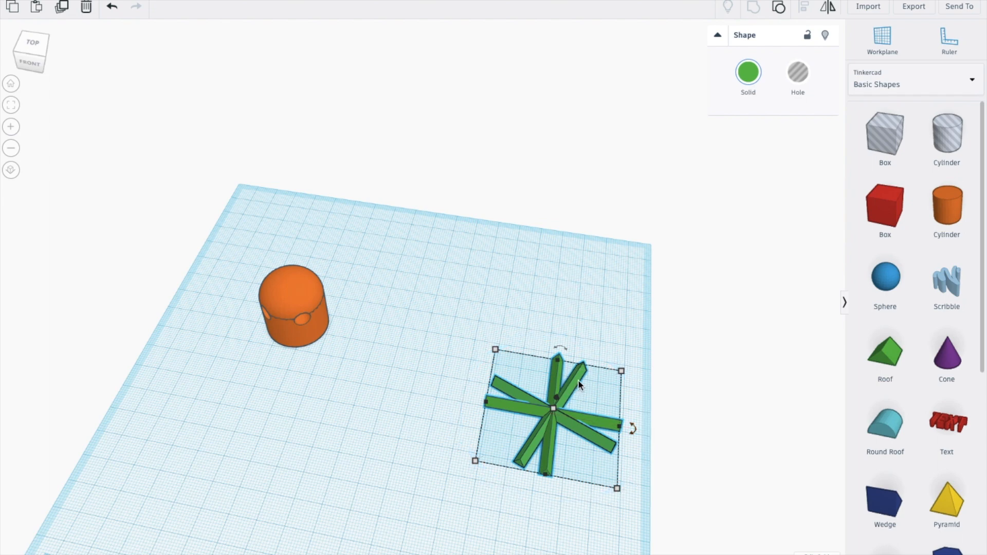
mouse_move(633, 426)
drag(635, 440, 632, 445)
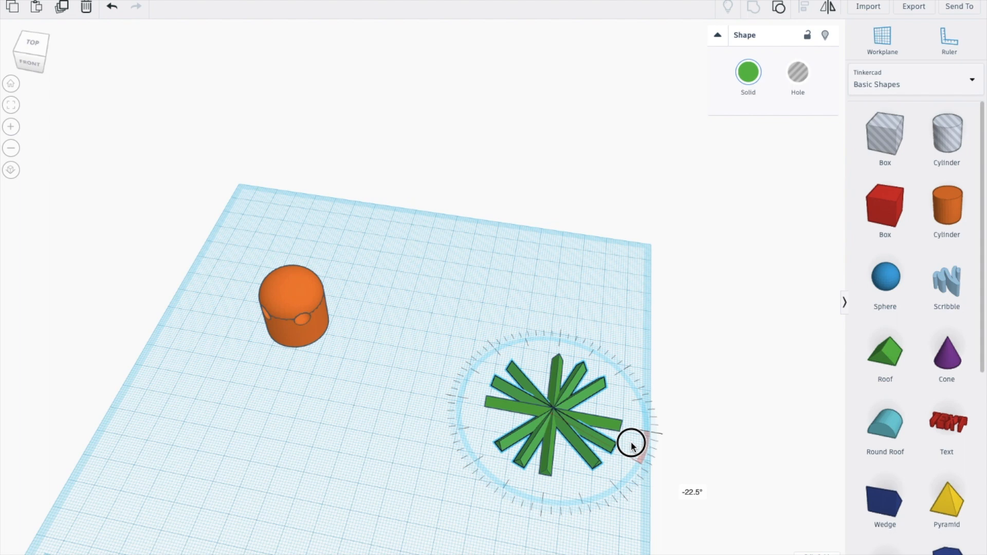
drag(633, 446, 612, 446)
click(579, 287)
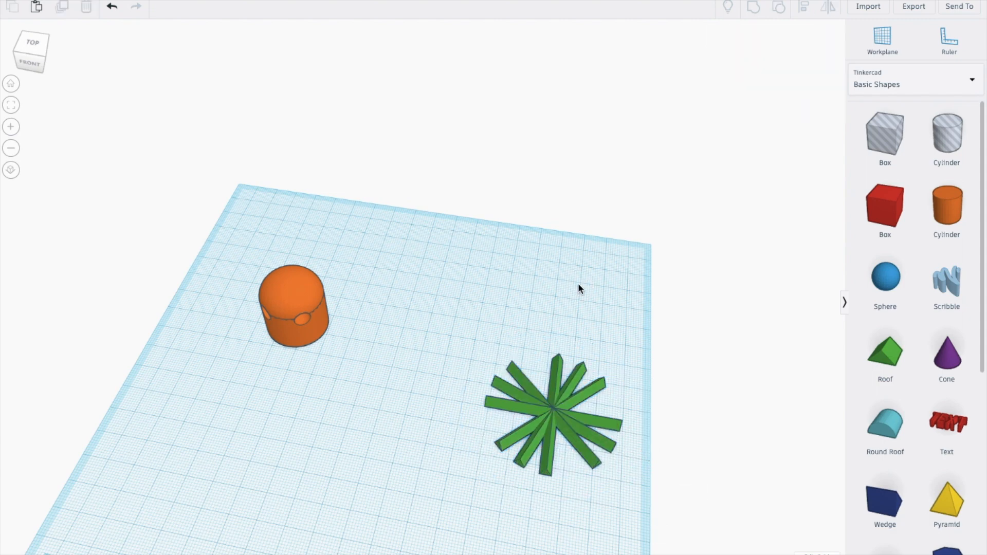
Paste one more cross, move it by -6 onto the star's centre and rotate it into the remaining gaps between arms
key(super+v)
drag(593, 420, 577, 420)
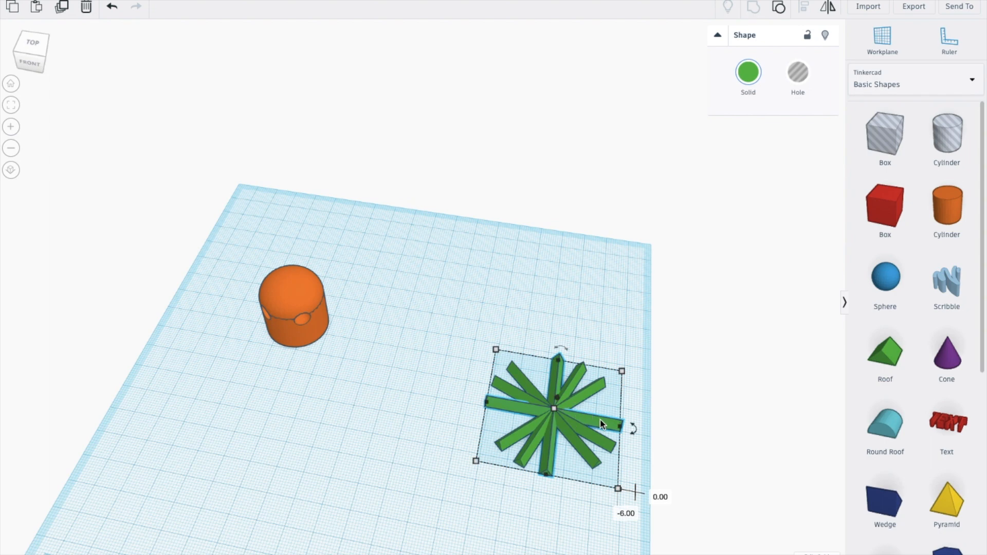
mouse_move(633, 428)
drag(636, 439, 575, 469)
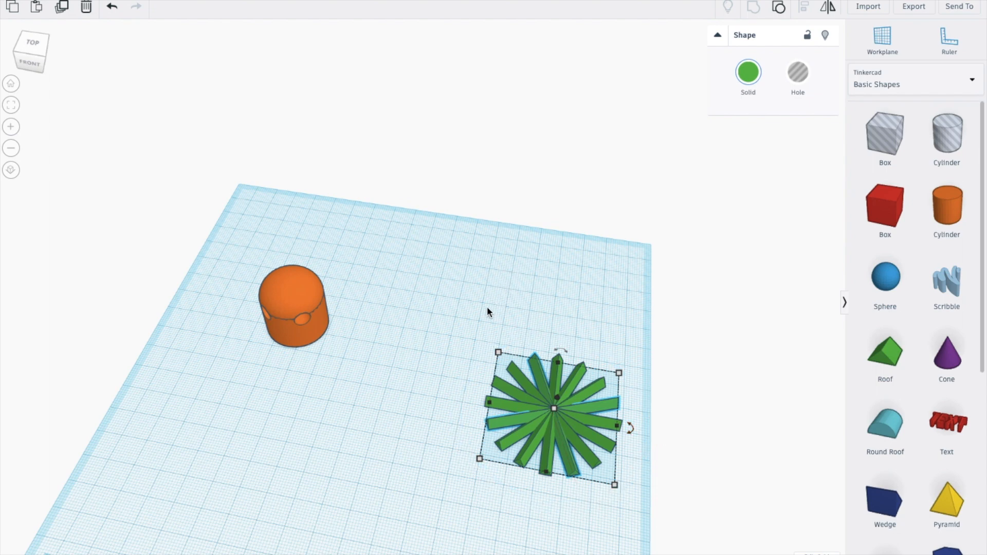
Group all the star and cross pieces into one shape and turn it into a hole
drag(469, 286, 636, 530)
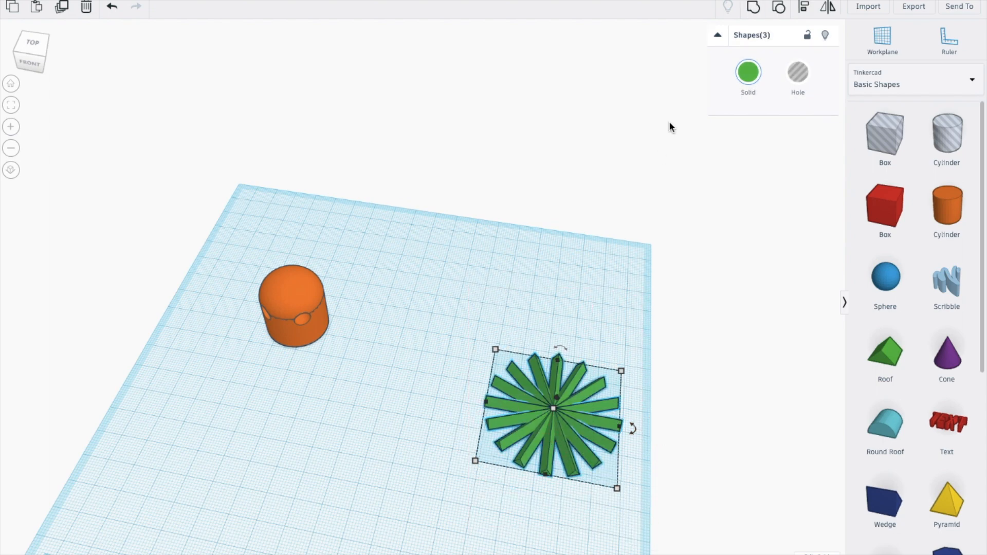
click(754, 6)
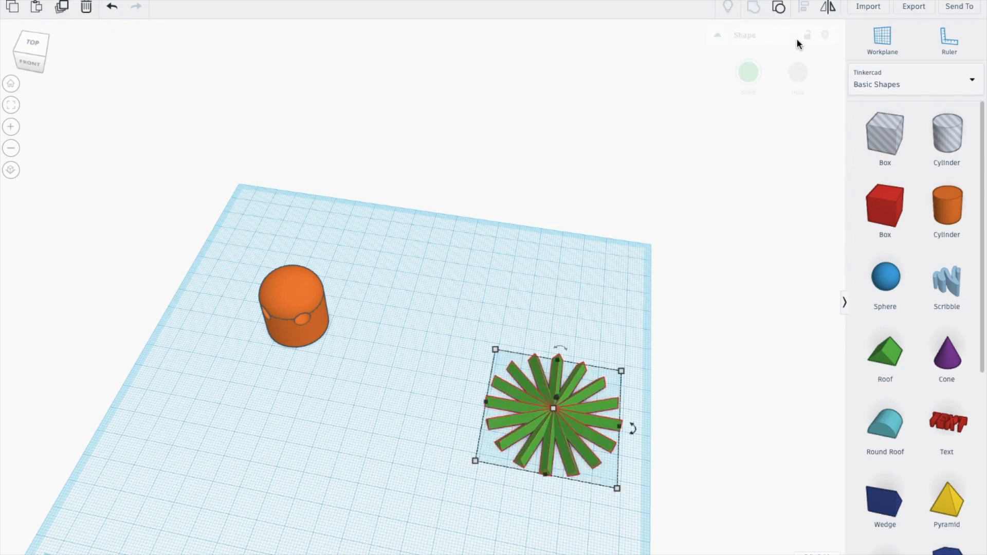
click(798, 72)
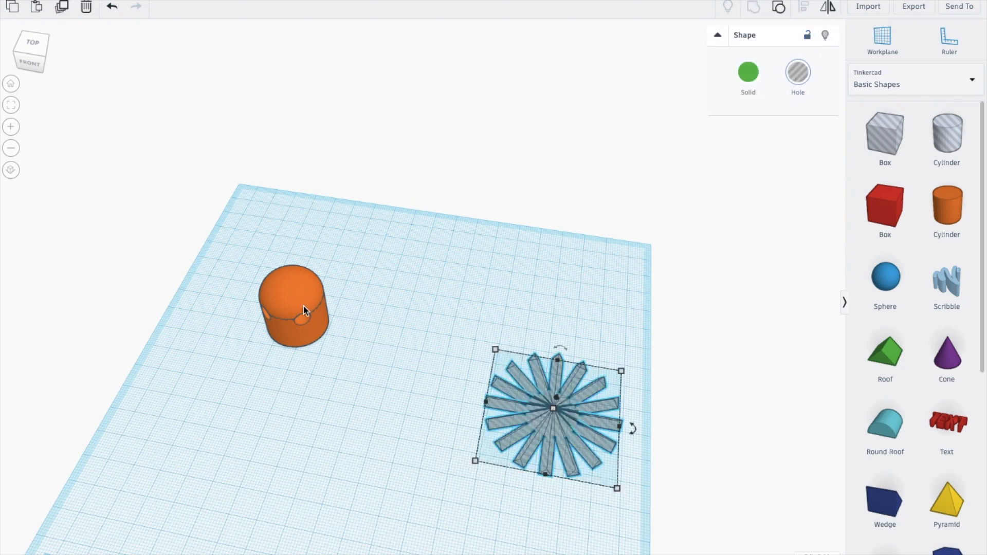
Align the domed ghost body and the star-shaped hole on their centres in both horizontal directions
shift+click(301, 301)
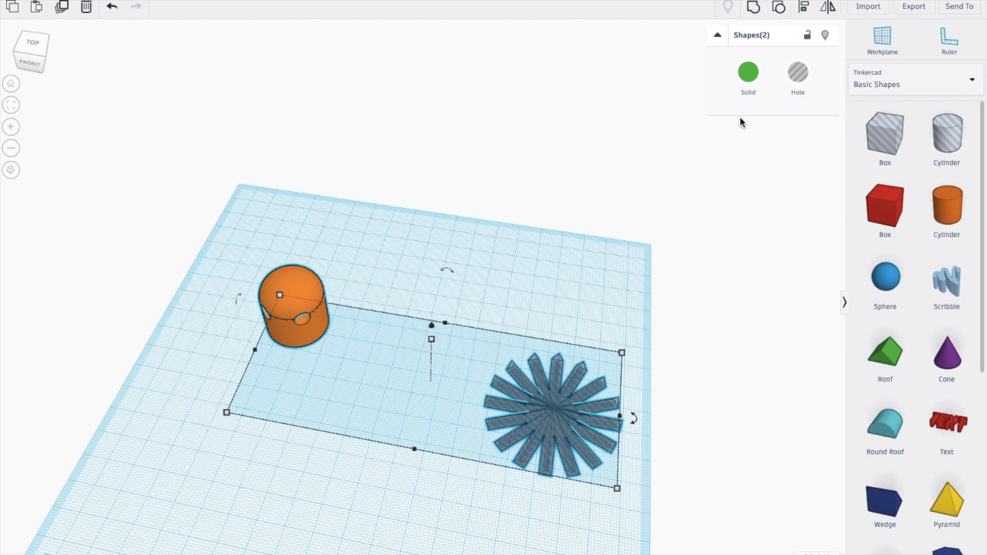
click(806, 6)
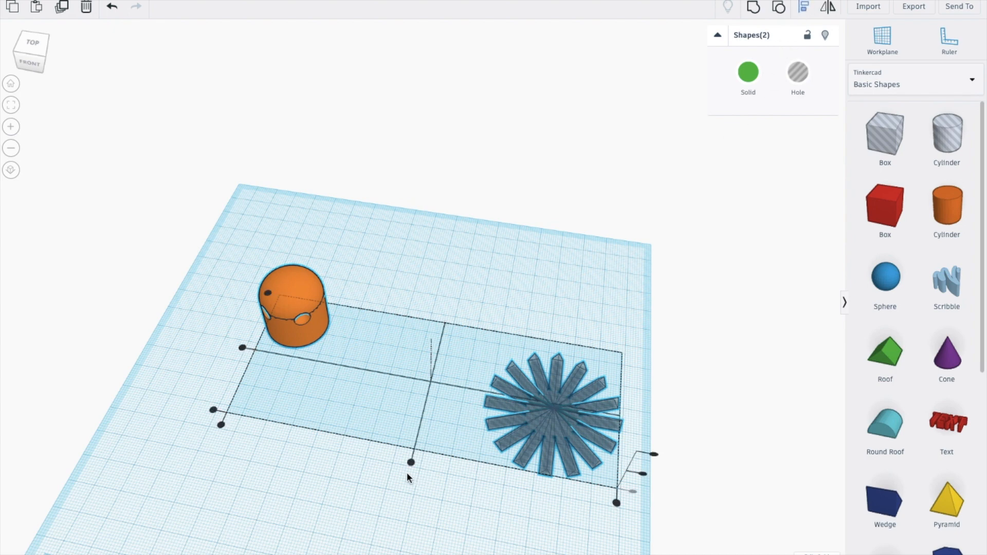
click(411, 463)
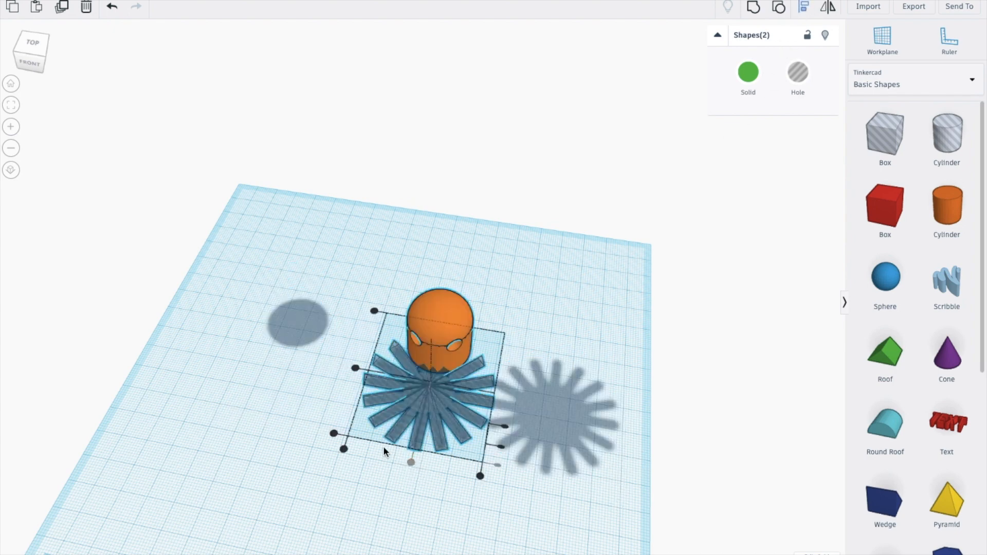
click(356, 368)
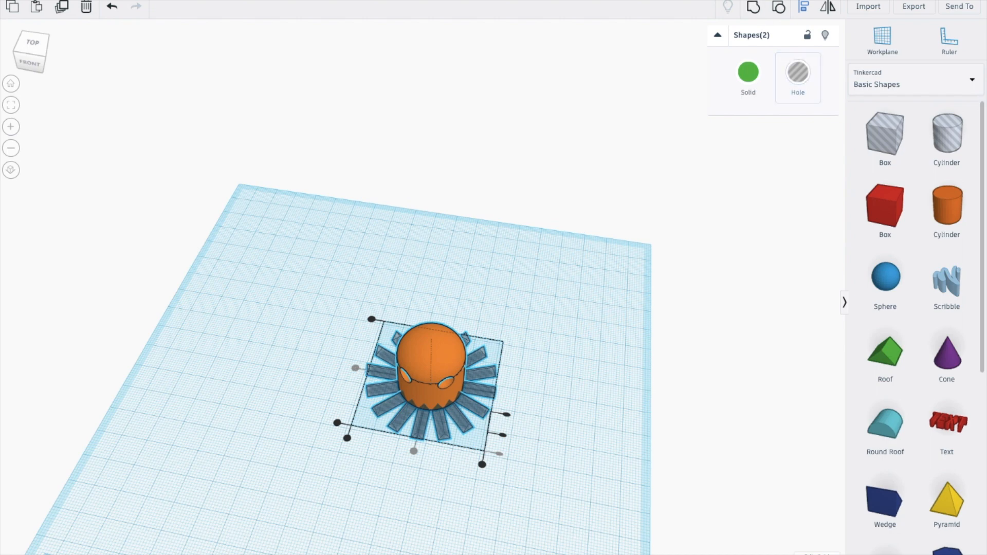
Group the ghost body with the star-shaped hole to cut the zigzag bottom edge
click(569, 262)
key(ctrl+a)
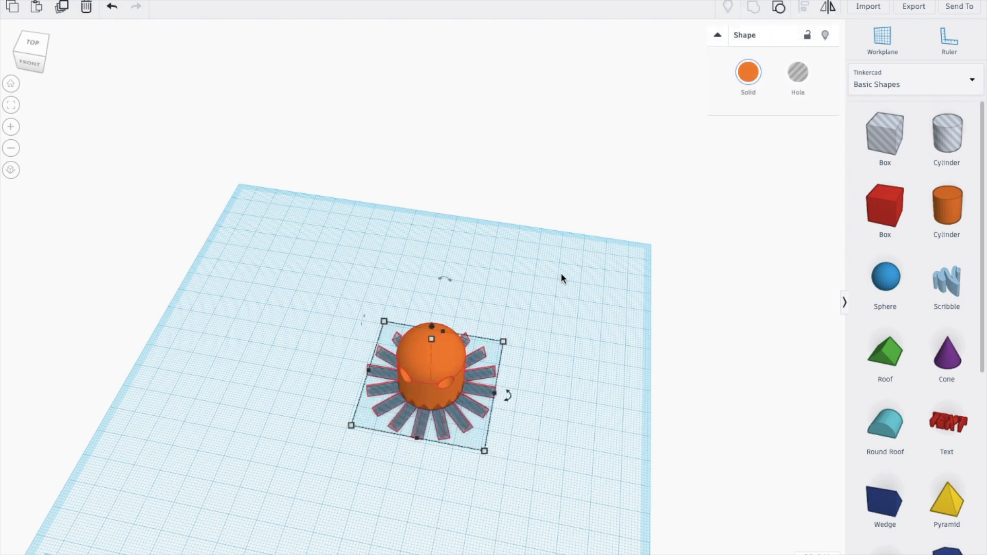
key(ctrl+g)
Examine the ghost's eye sockets up close from the front, and fit the whole figure in view to check its zigzag edge
right_drag(473, 456, 504, 382)
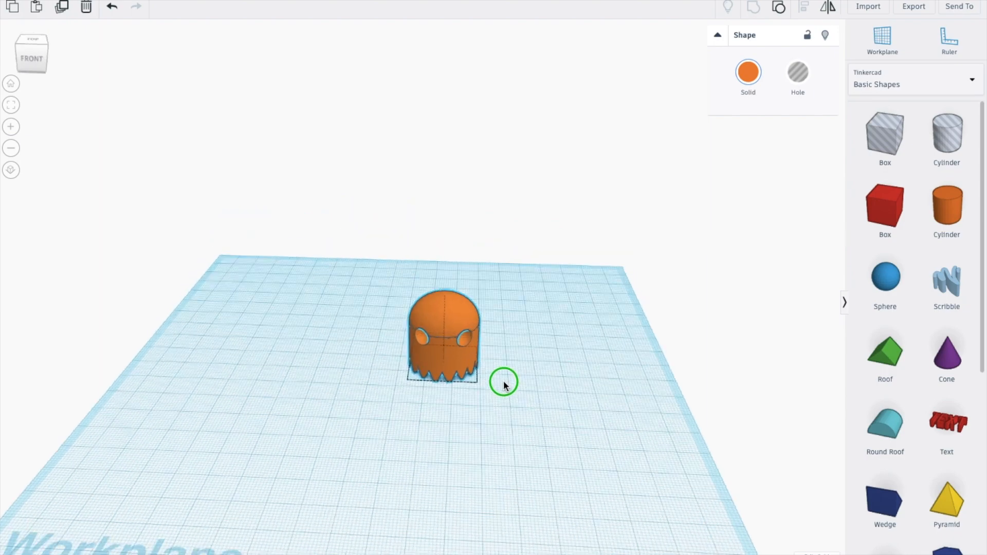
scroll(443, 345, up, 10)
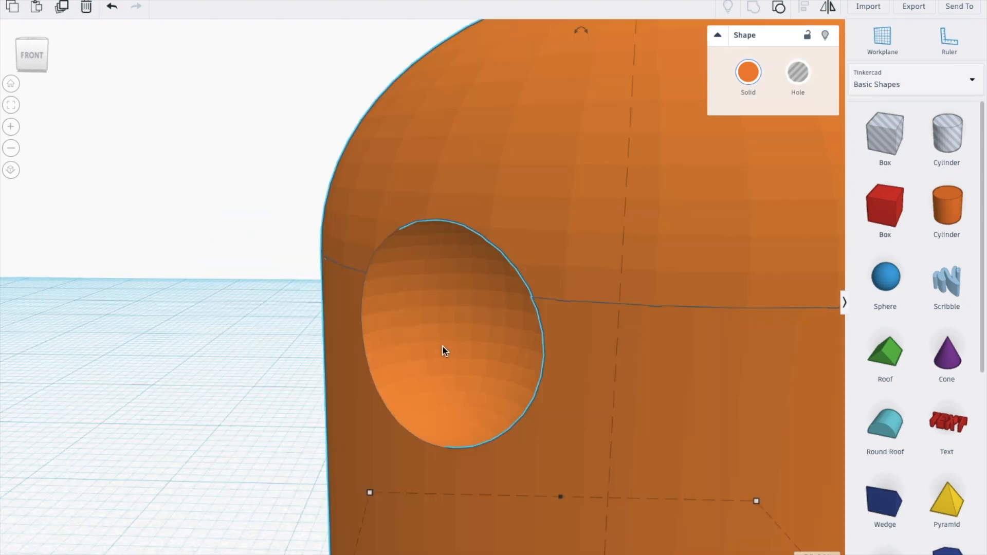
scroll(443, 345, down, 3)
scroll(378, 326, up, 5)
scroll(24, 111, down, 4)
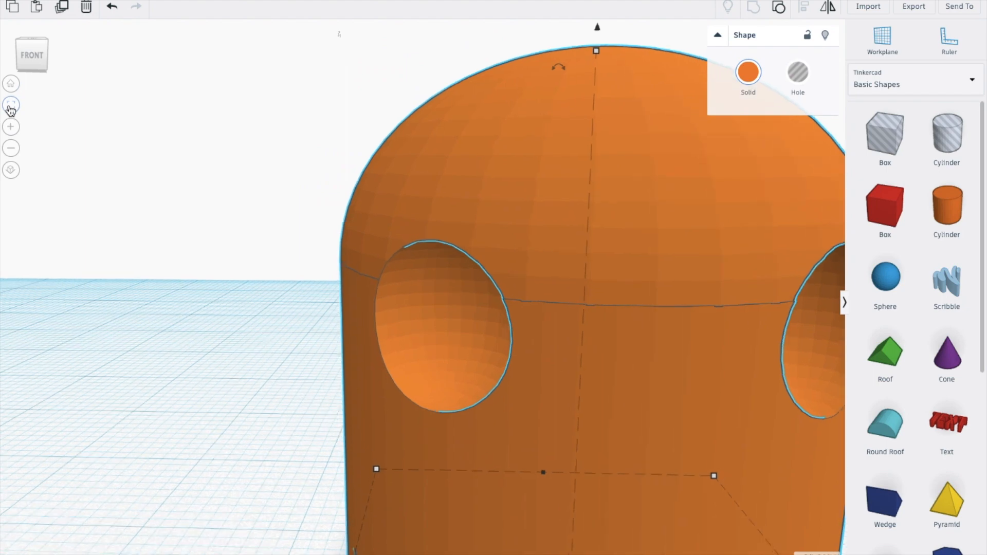
click(11, 106)
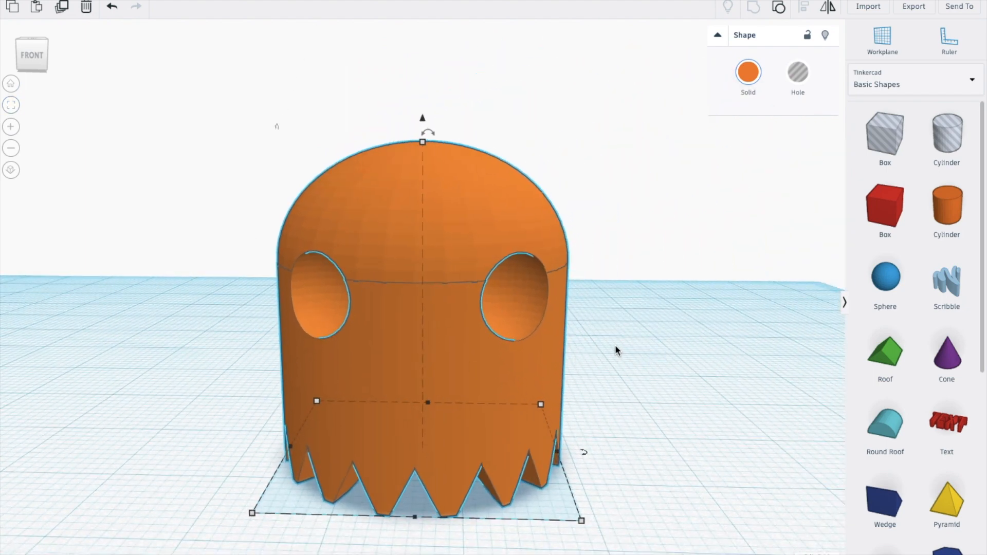
mouse_move(585, 1)
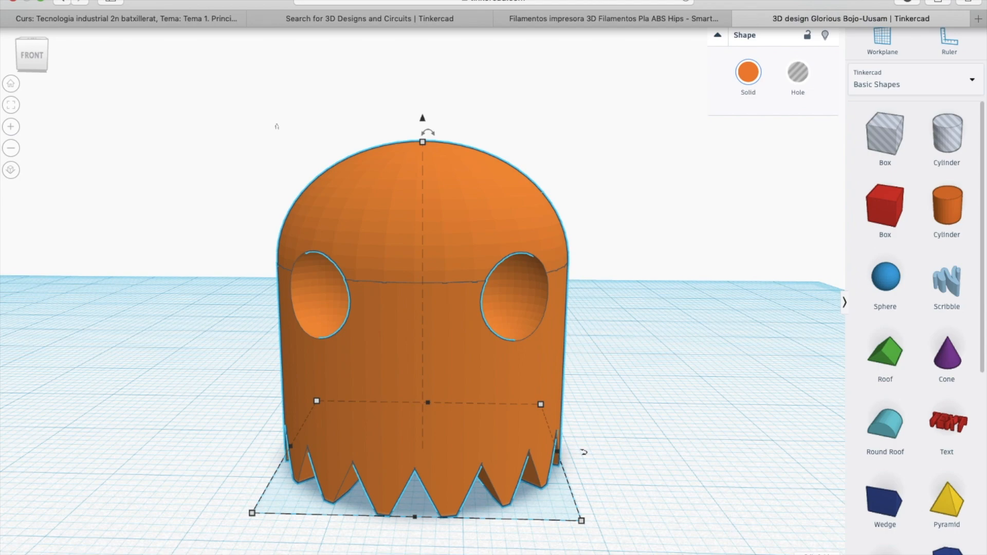